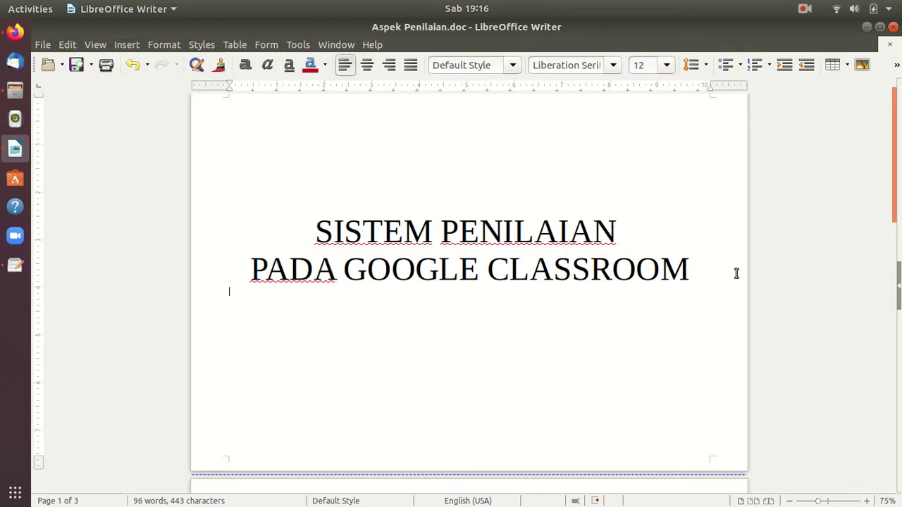
Review the title page and each row of the Unsur Nilai table with its Persentase weight
click(767, 305)
drag(327, 241, 705, 282)
click(700, 288)
scroll(700, 295, down, 1)
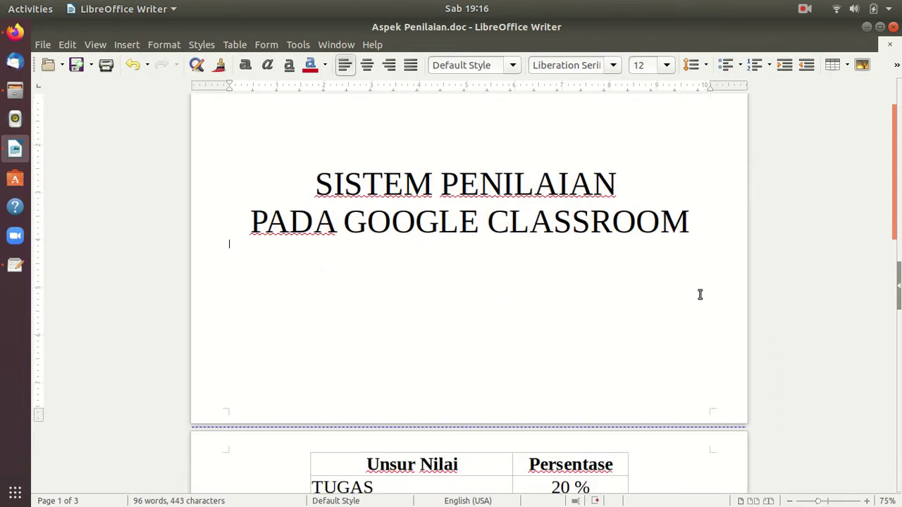
scroll(700, 295, down, 5)
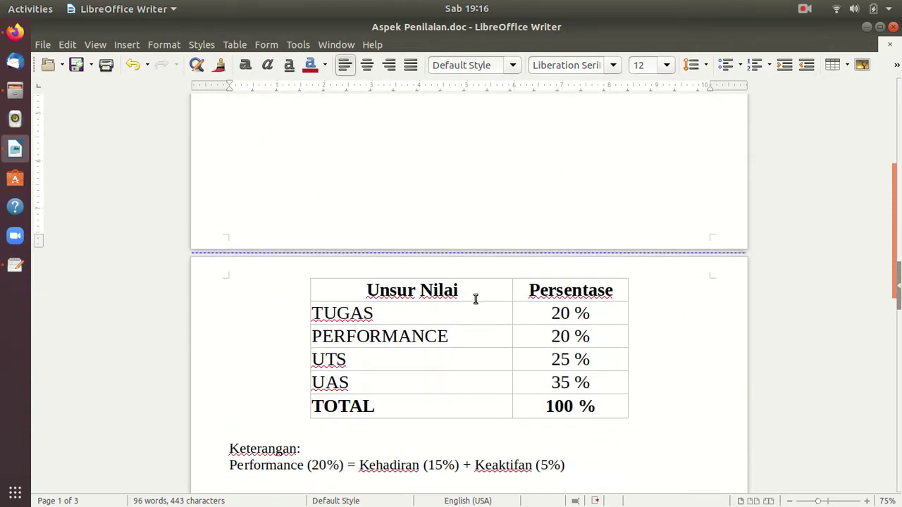
drag(475, 299, 641, 391)
click(665, 389)
drag(493, 315, 635, 325)
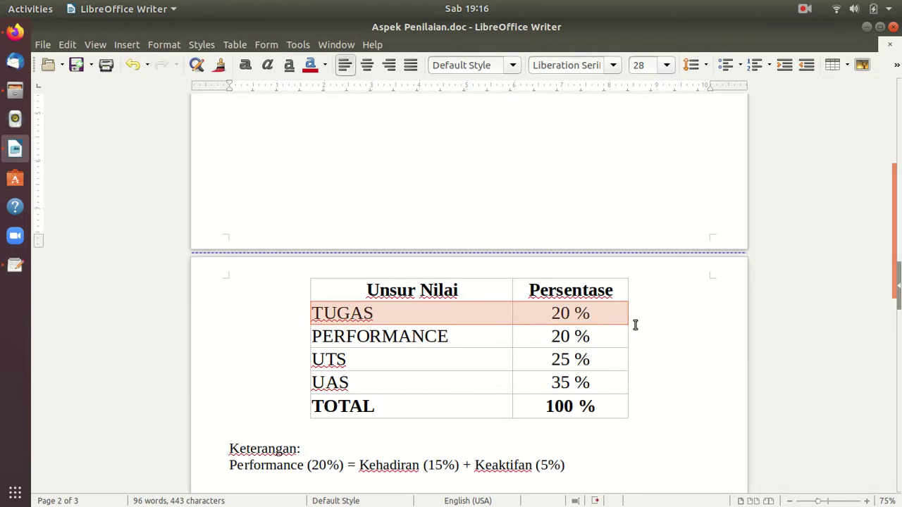
click(635, 325)
drag(483, 334, 597, 334)
click(614, 341)
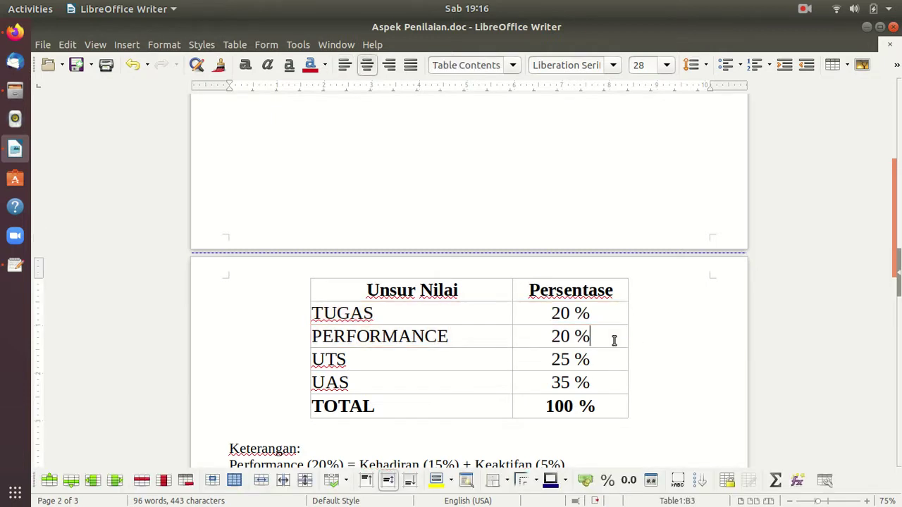
drag(496, 359, 610, 359)
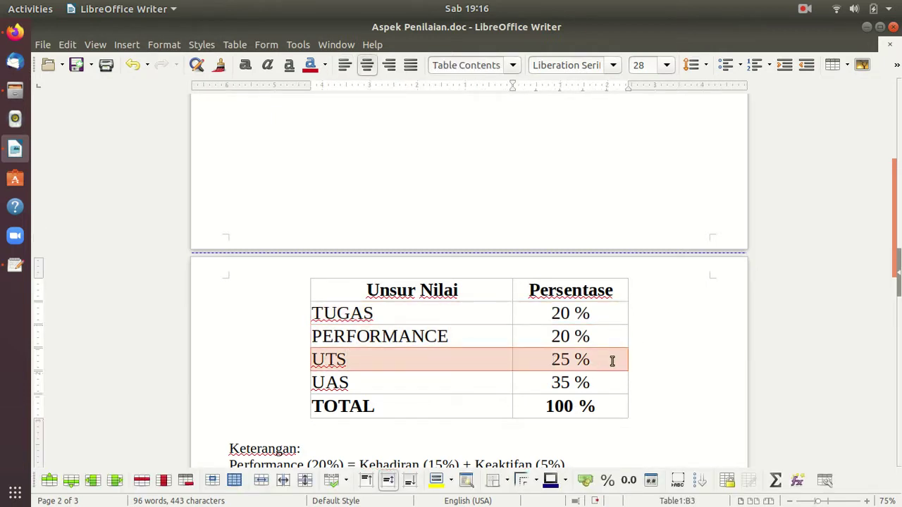
click(610, 358)
drag(424, 384, 562, 382)
click(562, 383)
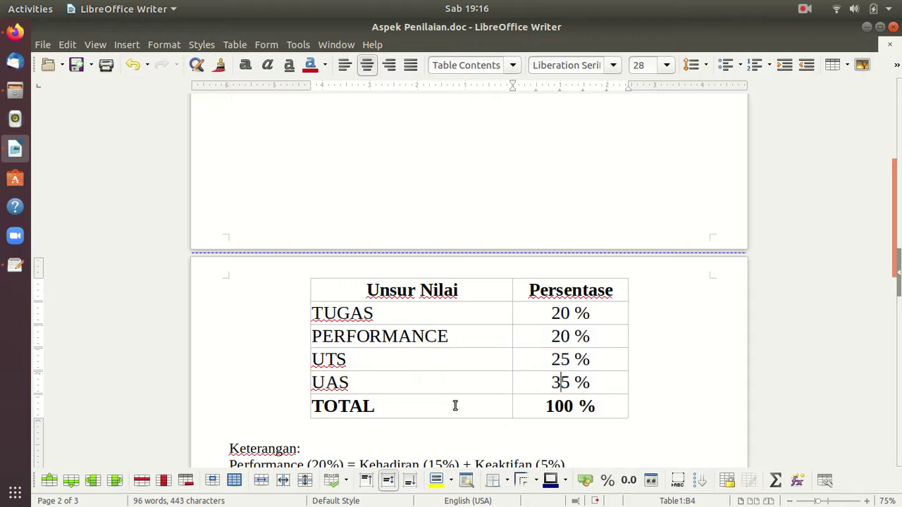
drag(455, 406, 568, 409)
click(571, 407)
Examine the Performance formula under Keterangan, including its Kehadiran and Keaktifan components
scroll(640, 402, down, 3)
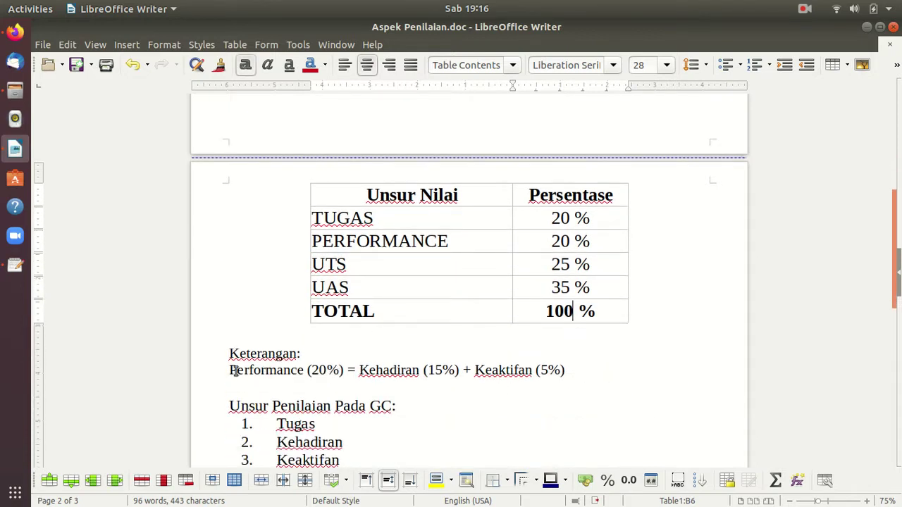
drag(229, 370, 459, 371)
click(431, 381)
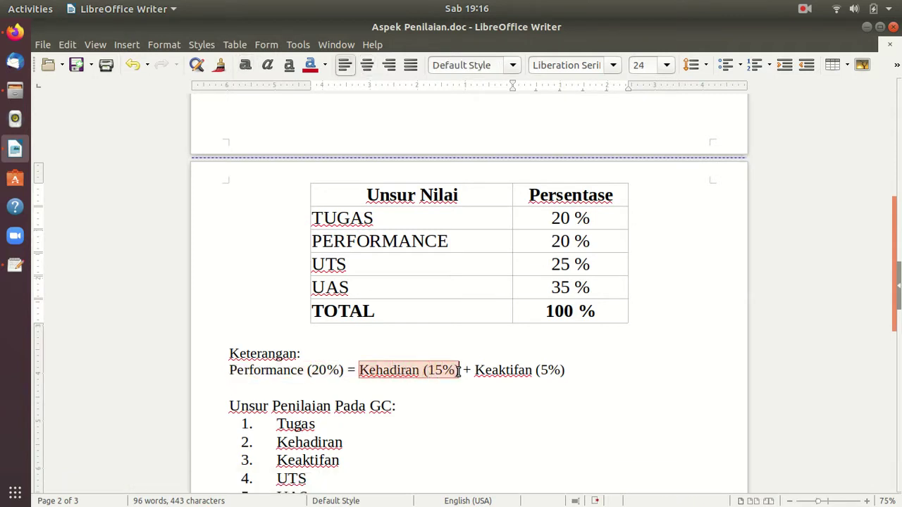
click(504, 367)
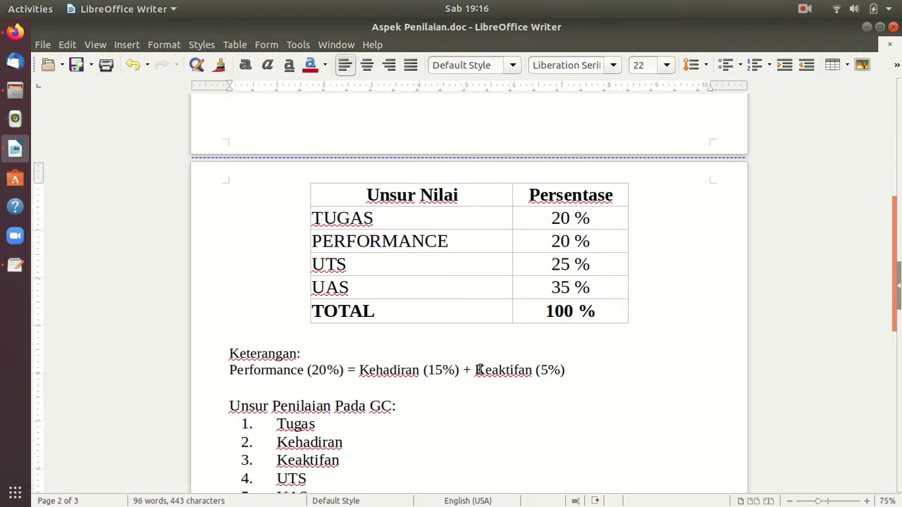
drag(475, 370, 564, 370)
click(565, 370)
Change the font color of the Keaktifan item to red in the Unsur Penilaian Pada GC list
scroll(554, 379, down, 2)
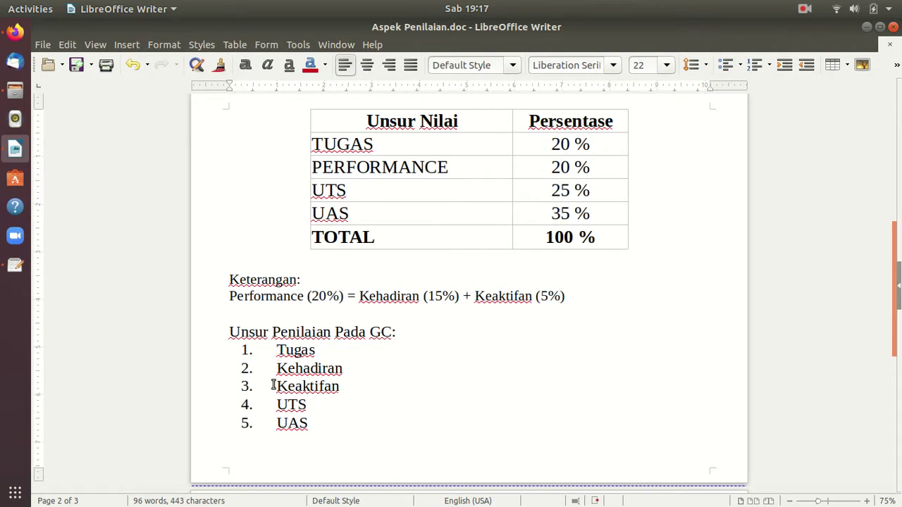
drag(276, 386, 338, 389)
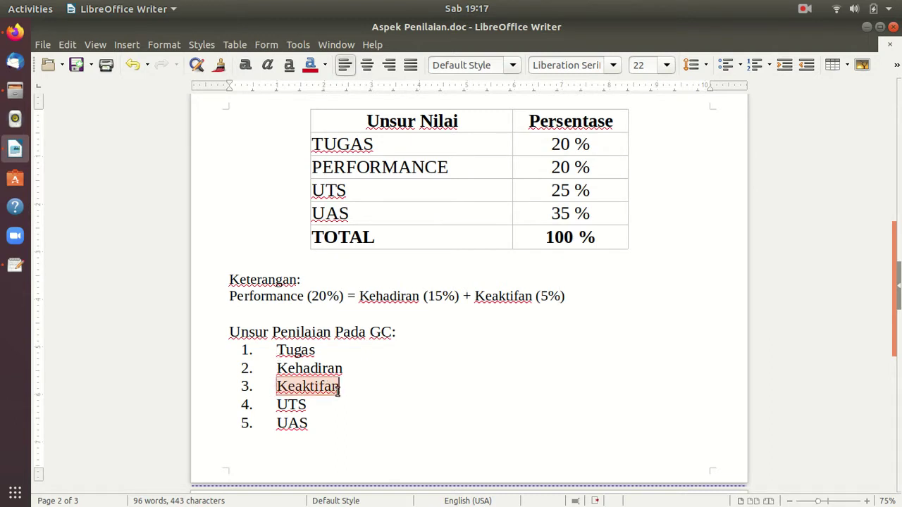
click(325, 67)
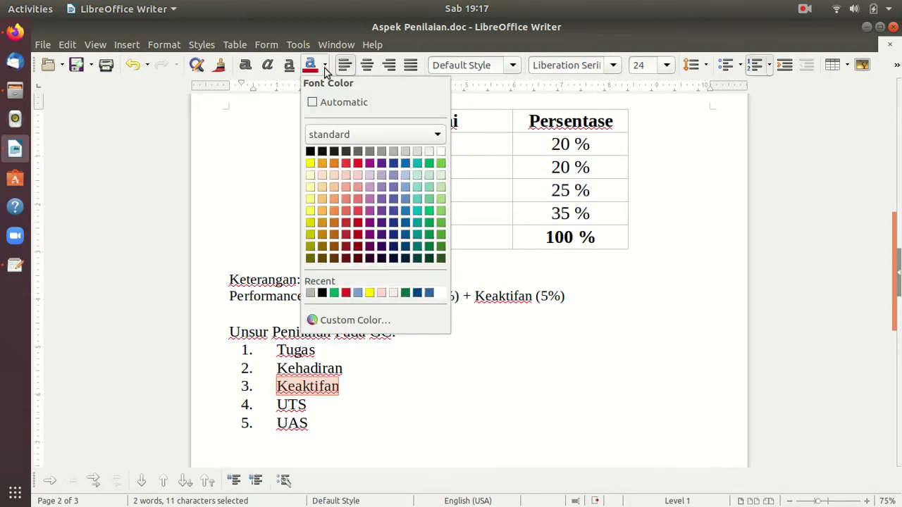
click(346, 292)
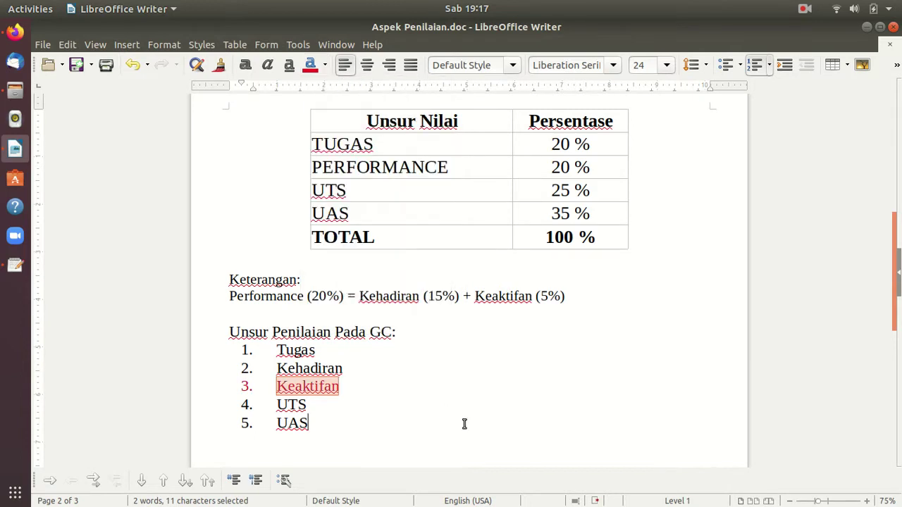
click(465, 423)
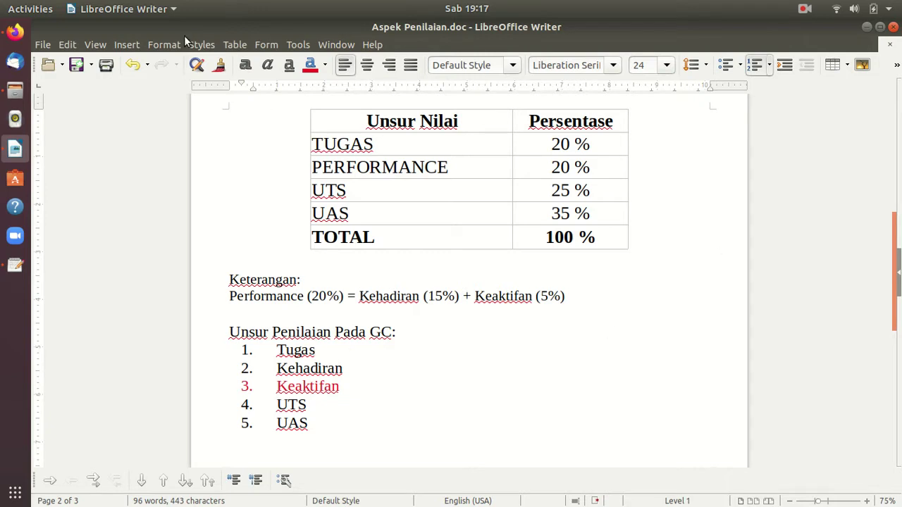
Insert the square root character √ after Tugas in the Unsur Penilaian Pada GC list
click(132, 45)
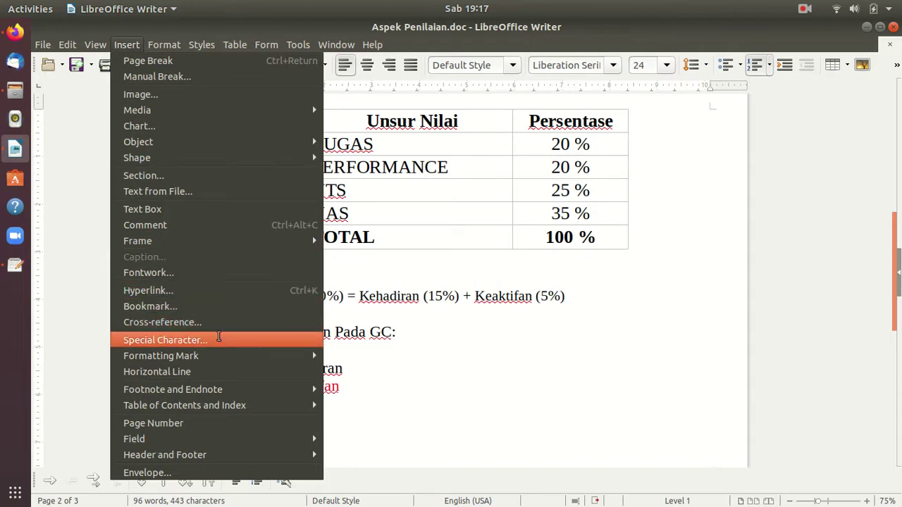
click(218, 340)
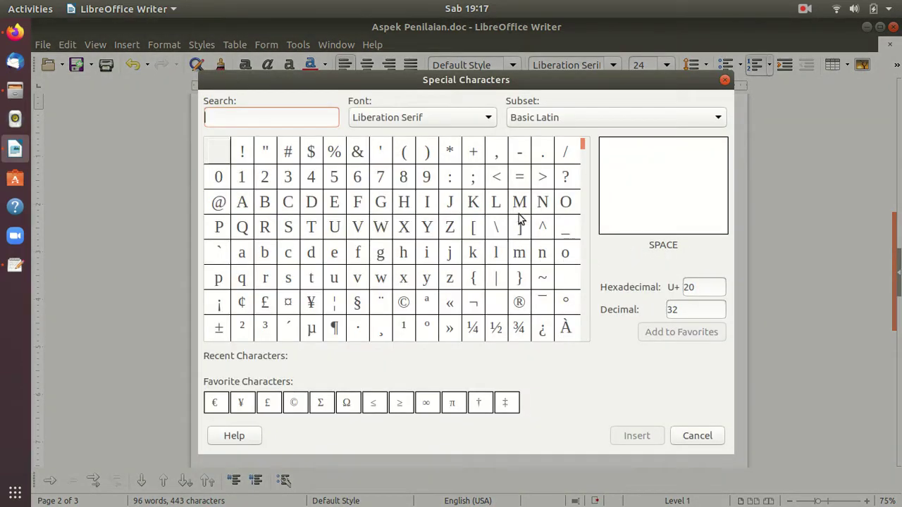
scroll(522, 253, down, 4)
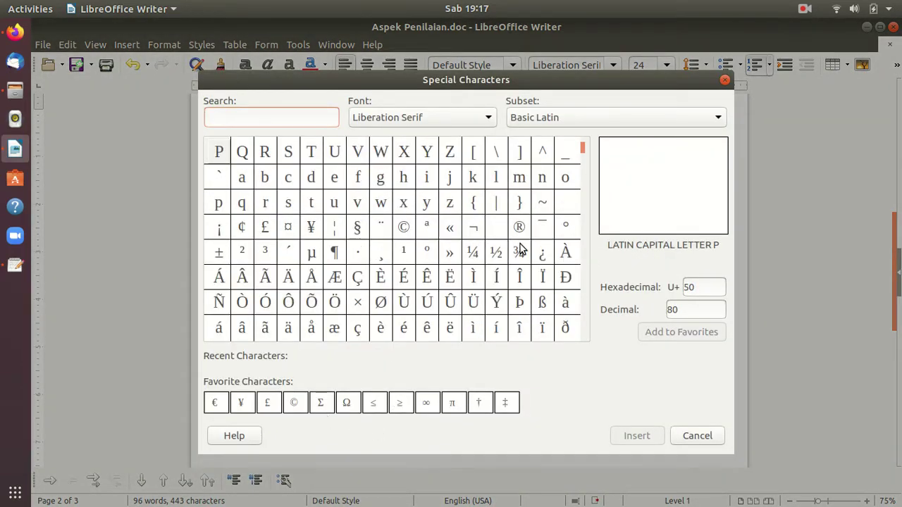
scroll(524, 279, down, 10)
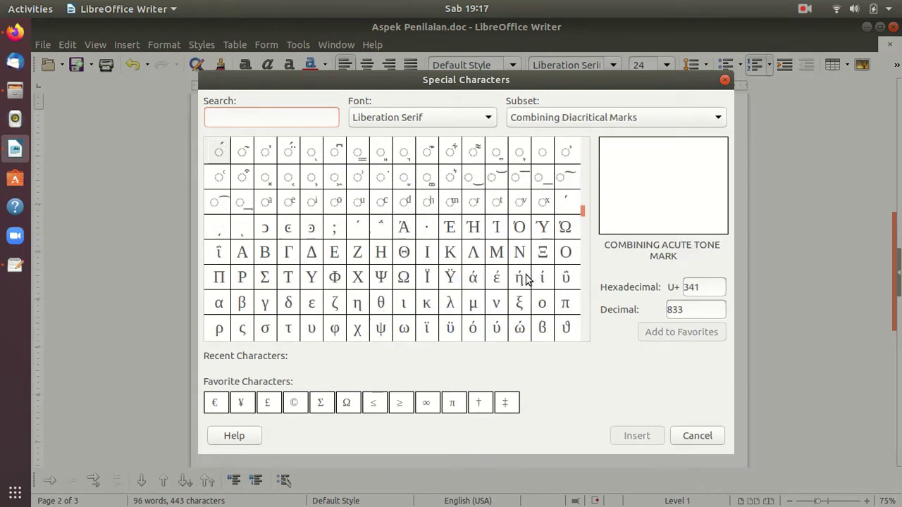
scroll(525, 280, down, 12)
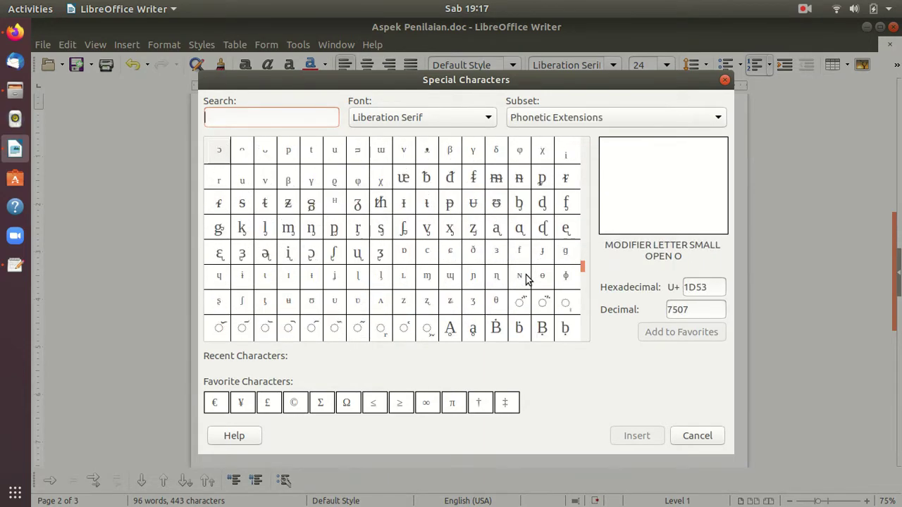
scroll(525, 278, down, 12)
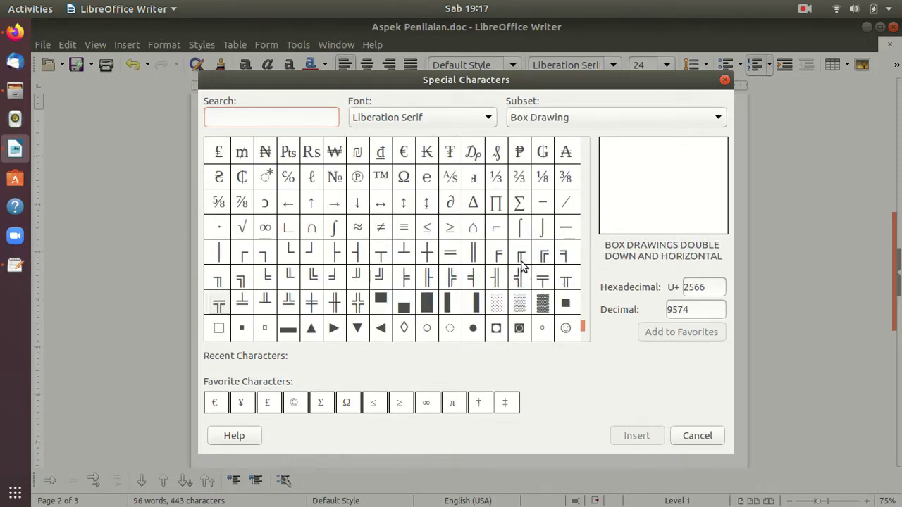
click(243, 228)
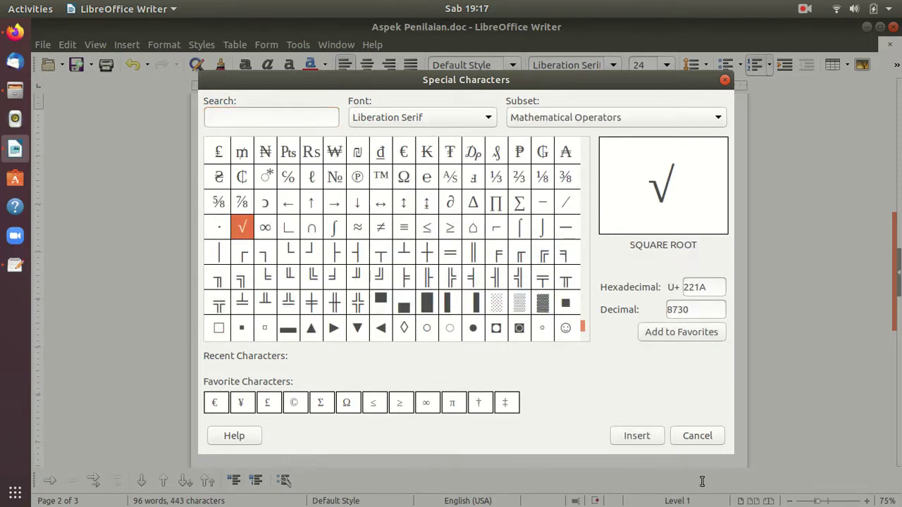
click(658, 439)
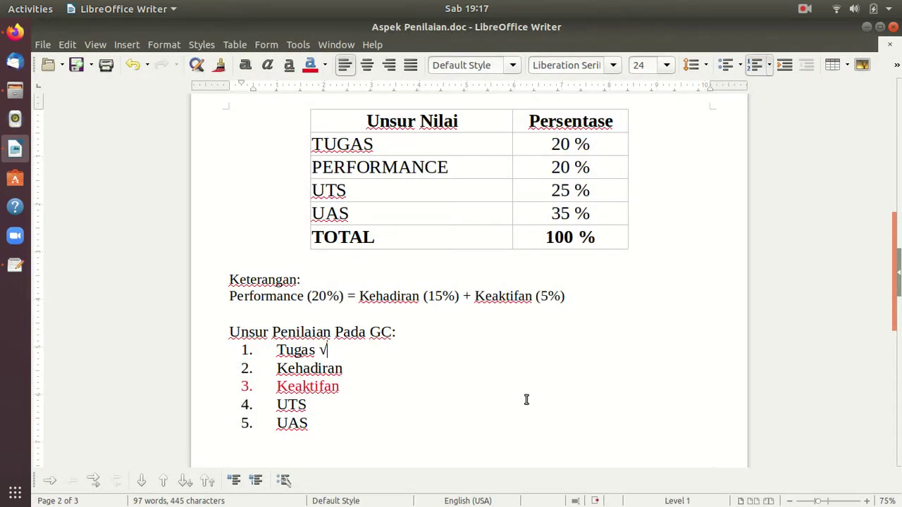
Copy the √ mark to the ends of the Kehadiran, UTS and UAS list items
key(shift+Left)
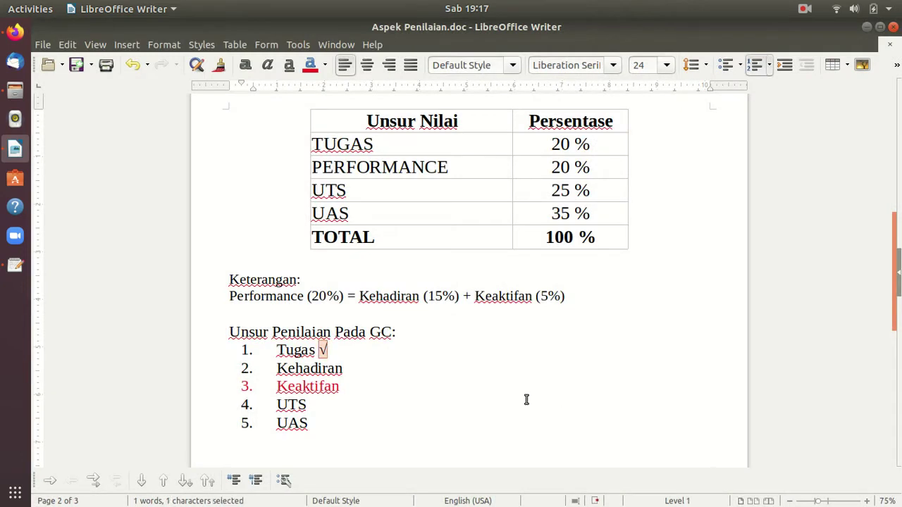
key(Down)
key(End)
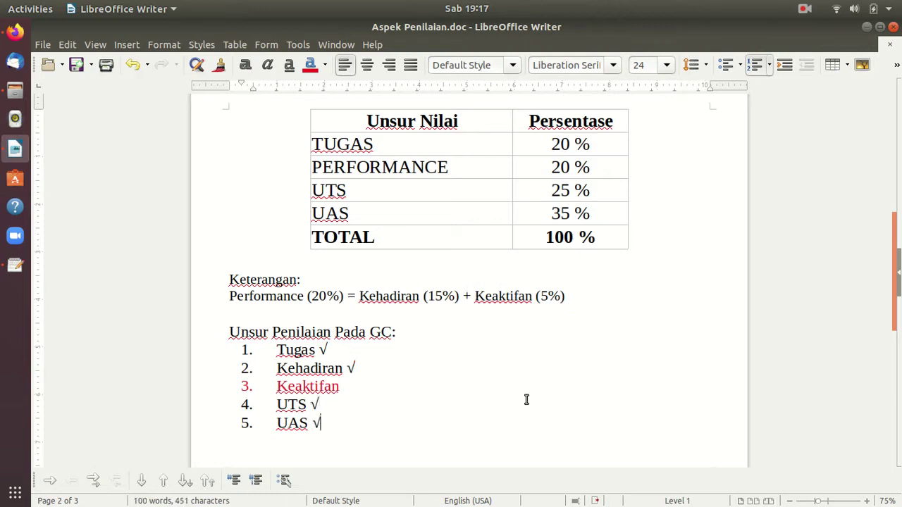
Add the note "(tergantung dosen, apakah ingin dimasukkan)" after Keaktifan in the list
scroll(527, 398, down, 3)
scroll(529, 397, up, 2)
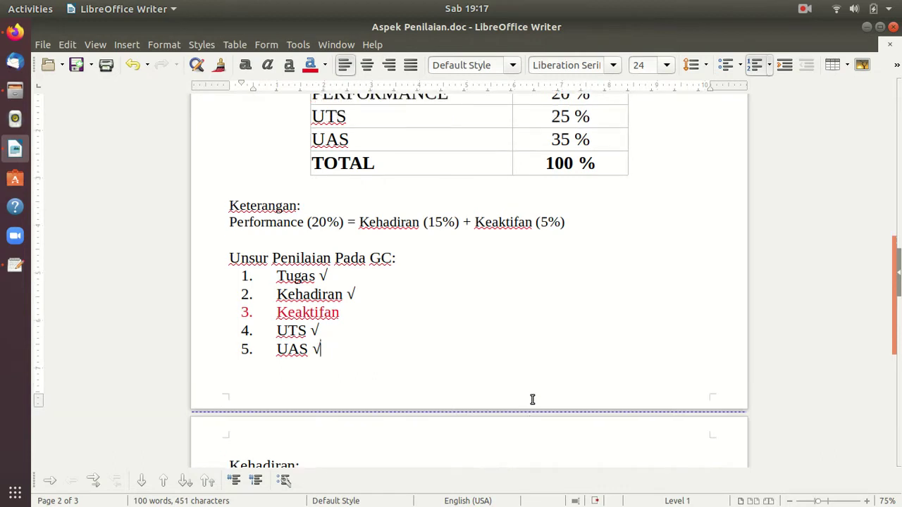
scroll(526, 396, down, 2)
scroll(526, 395, up, 2)
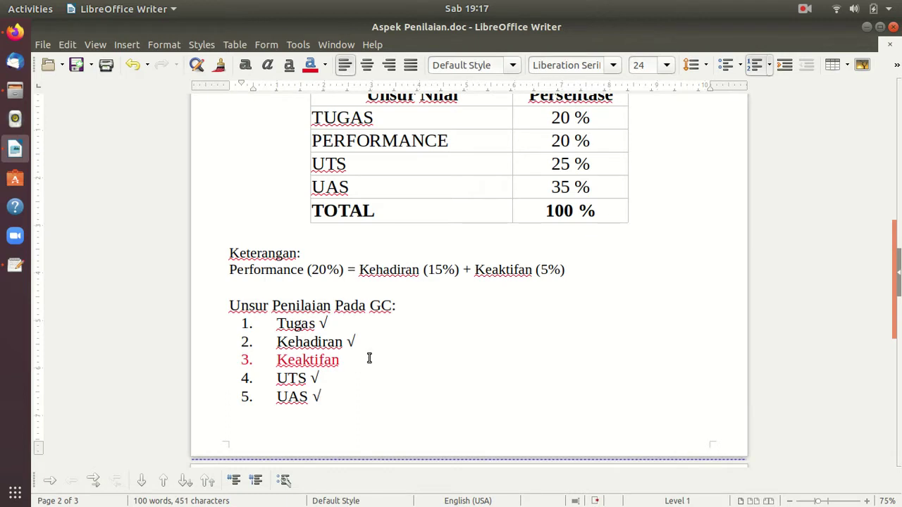
text(tergantung)
key(ctrl+Left)
key(Delete)
text((tergantung dosen, a)
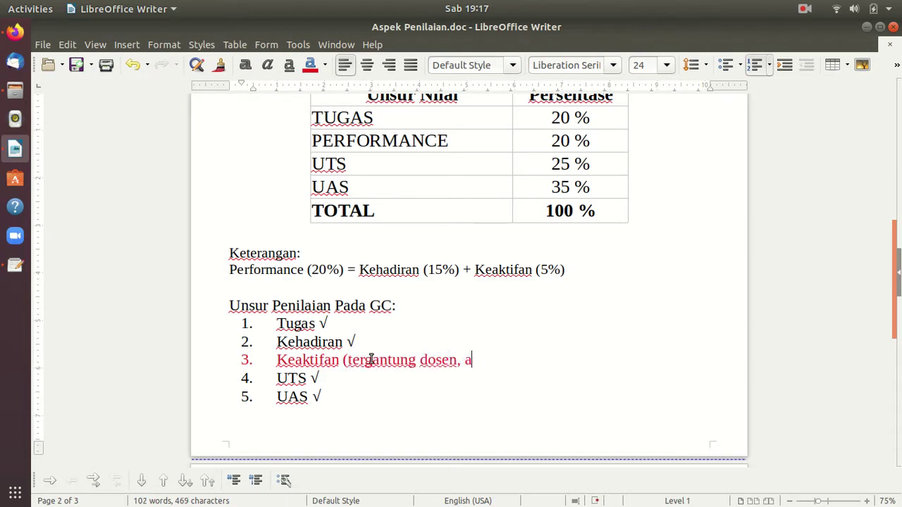
text(pakah ingin)
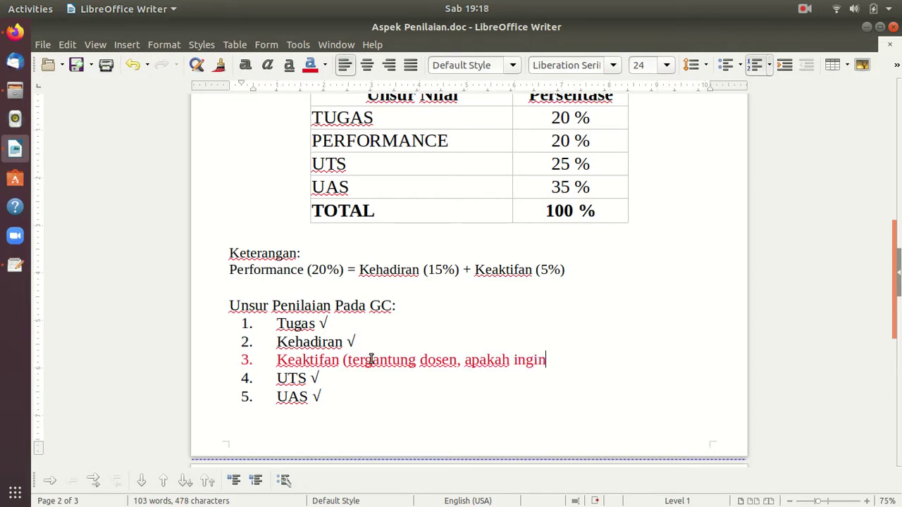
text( dimasukkan)
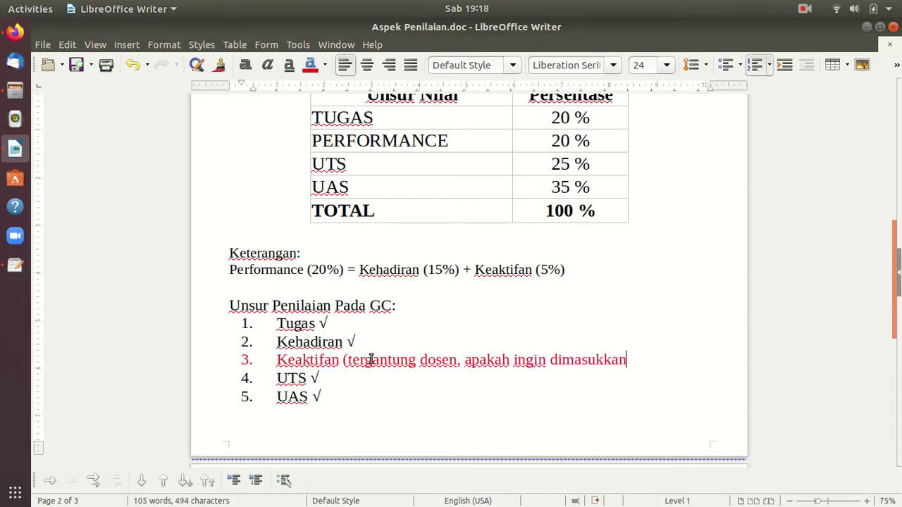
text())
click(406, 377)
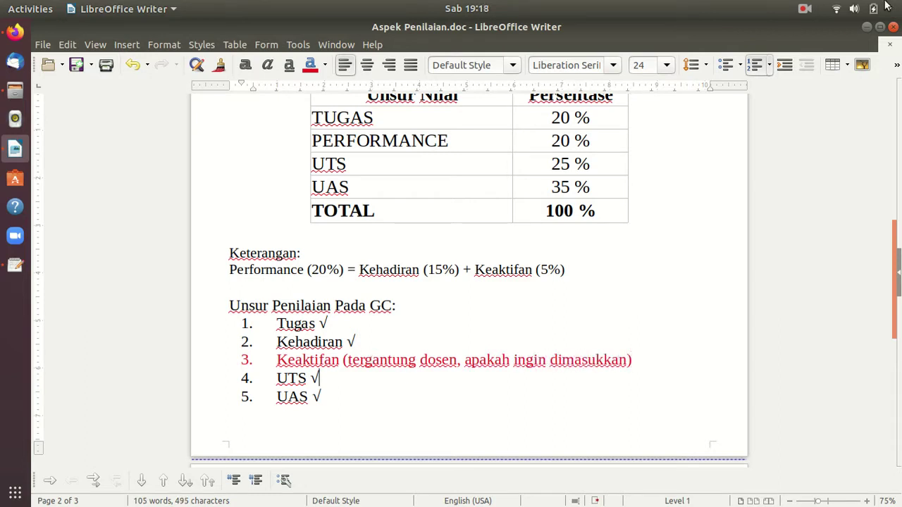
Switch to Google Classroom in Firefox and open the STATISTIK class settings at the grade categories under Penilaian
click(866, 28)
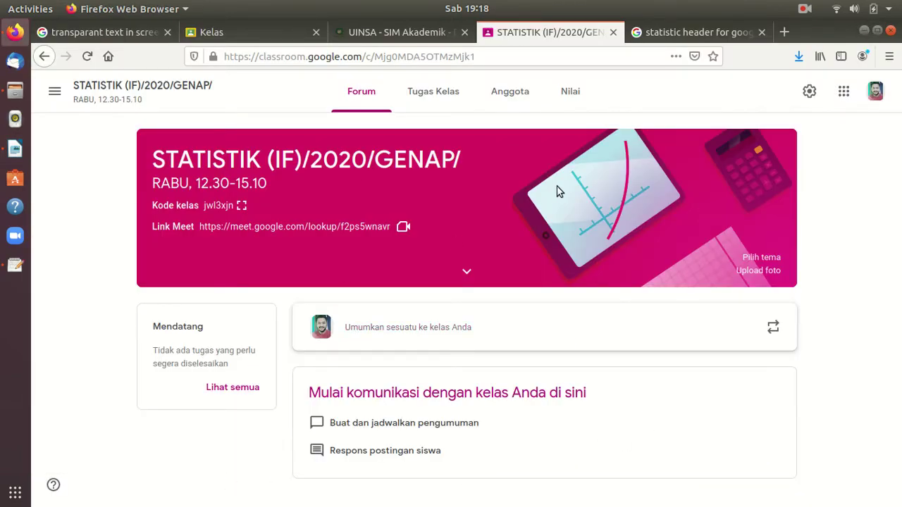
click(362, 95)
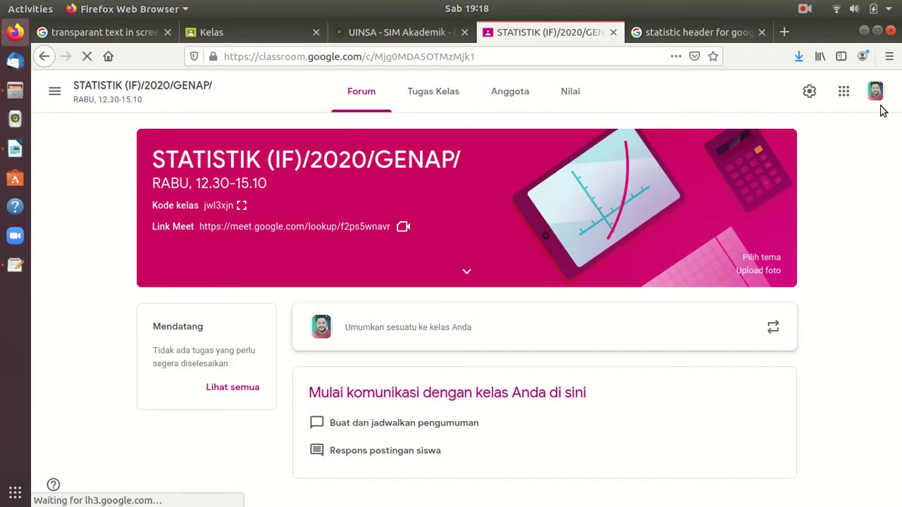
click(808, 93)
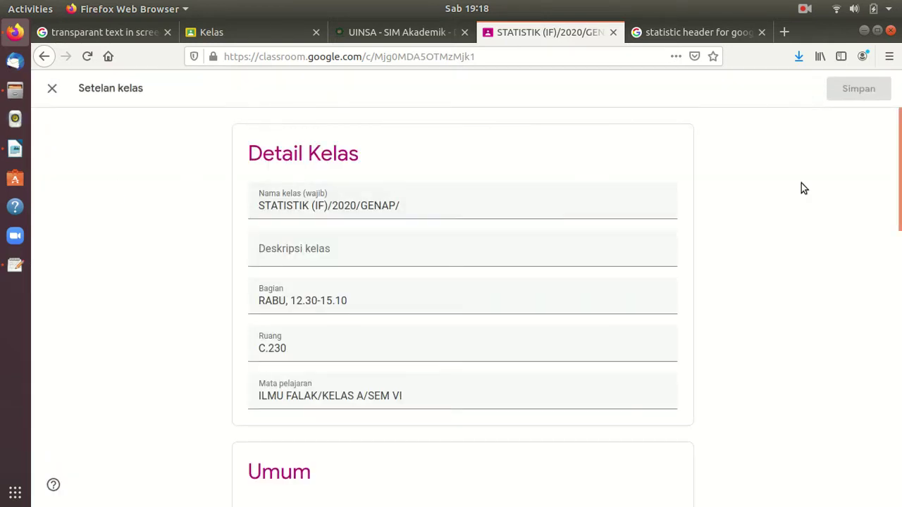
drag(898, 173, 894, 439)
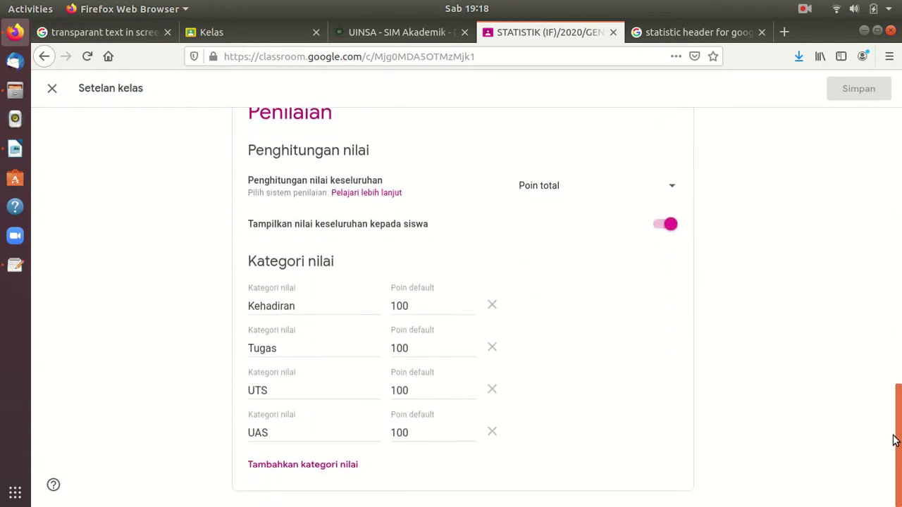
click(309, 306)
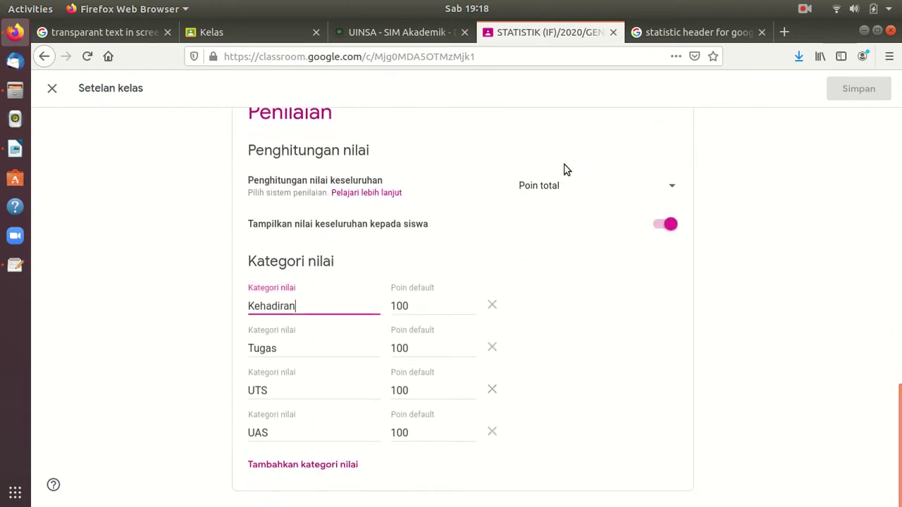
Tile the Aspek Penilaian.doc window and the Classroom settings window side by side, with the class settings page zoomed to 90%
click(18, 154)
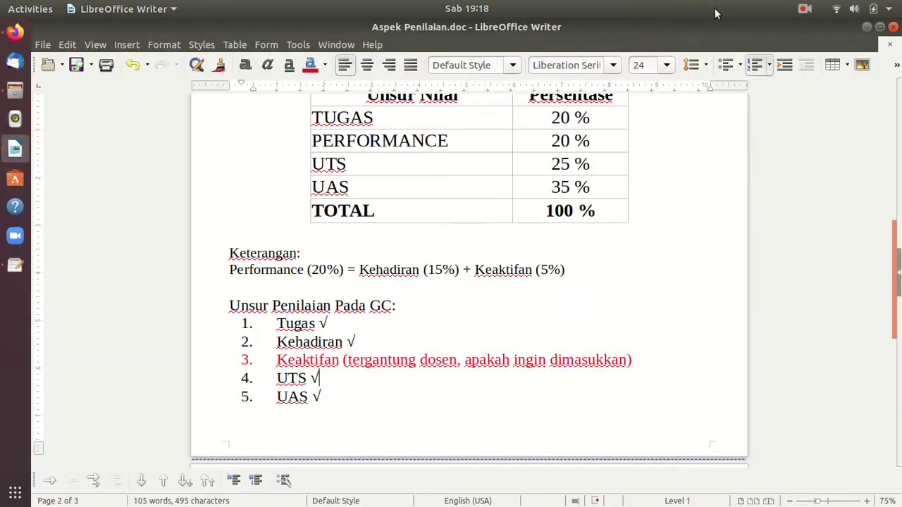
drag(451, 24, 888, 241)
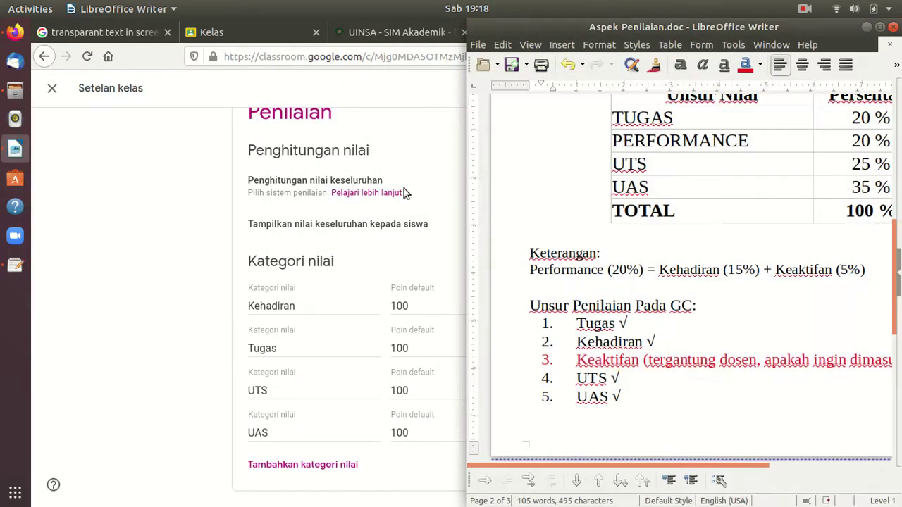
click(178, 465)
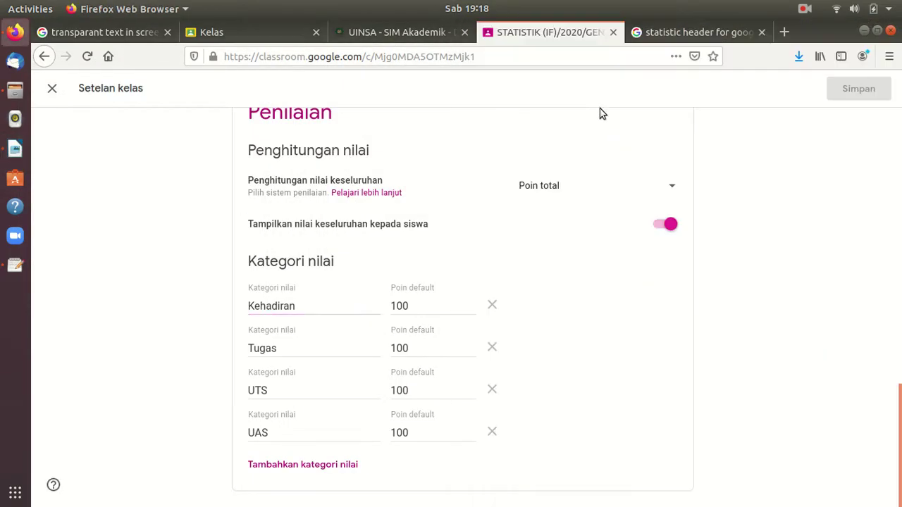
drag(835, 31, 4, 141)
key(ctrl+minus)
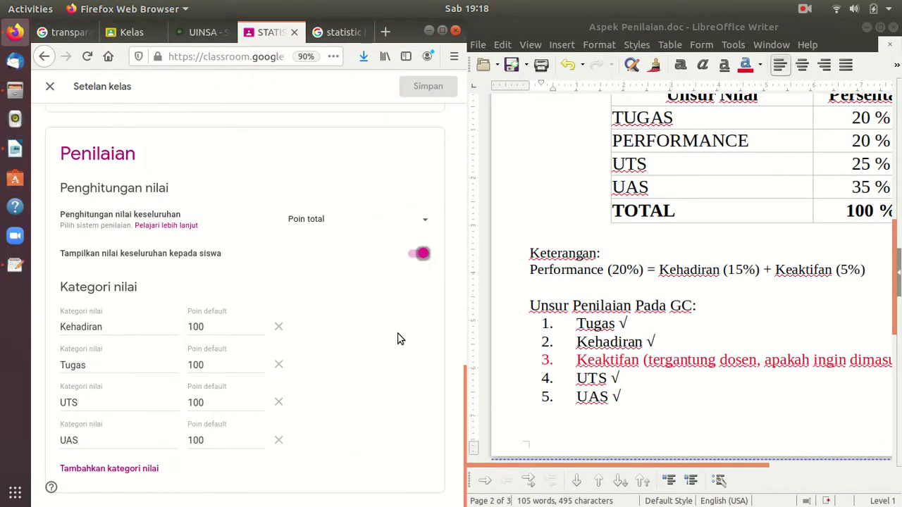
click(804, 354)
scroll(804, 352, down, 2)
scroll(804, 351, up, 1)
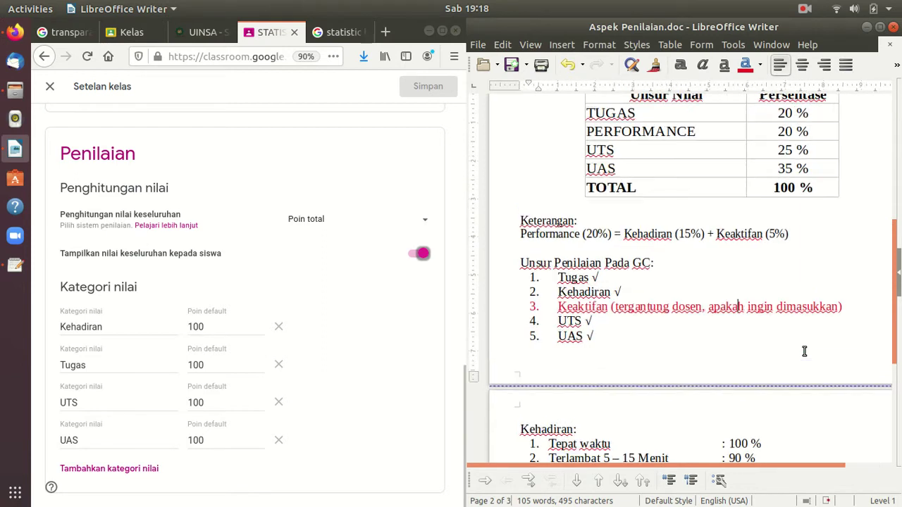
scroll(804, 351, up, 1)
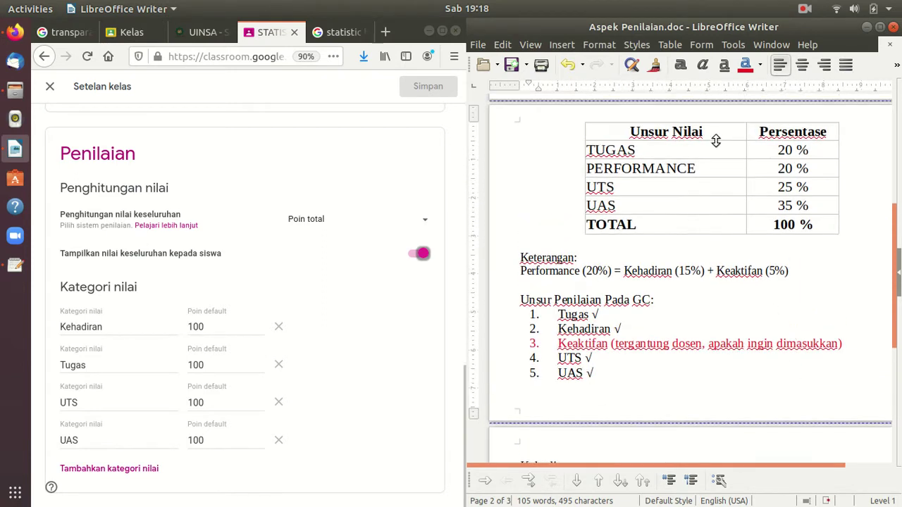
Compare each item of the Unsur Penilaian Pada GC list, including Keaktifan, with the Kategori nilai entries in the class settings
click(121, 331)
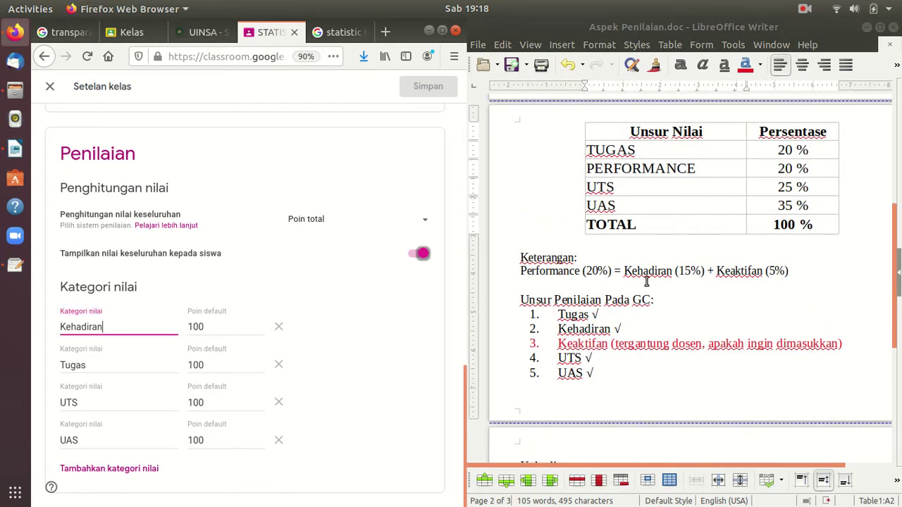
click(218, 326)
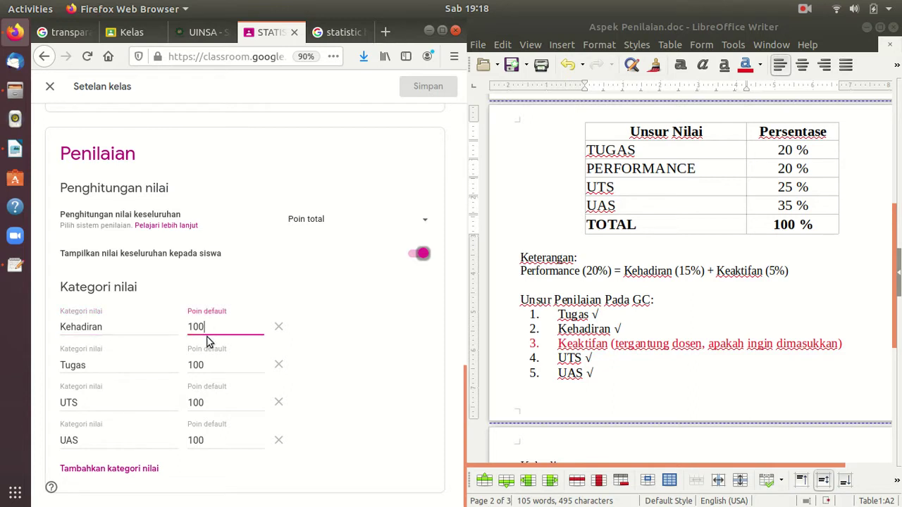
click(155, 330)
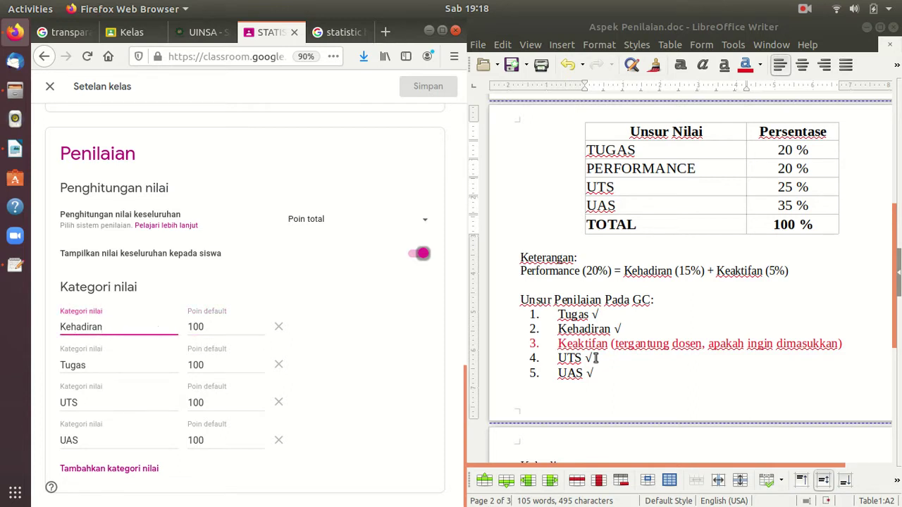
drag(629, 330, 560, 329)
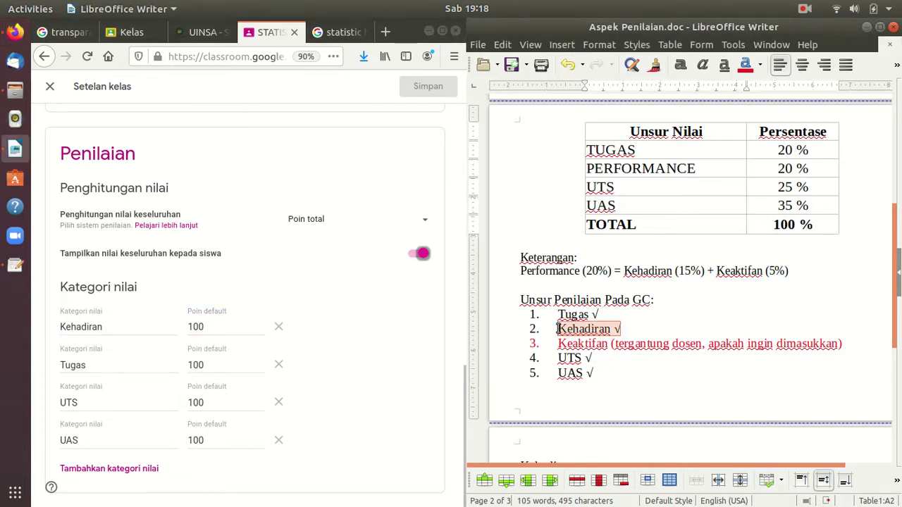
click(82, 327)
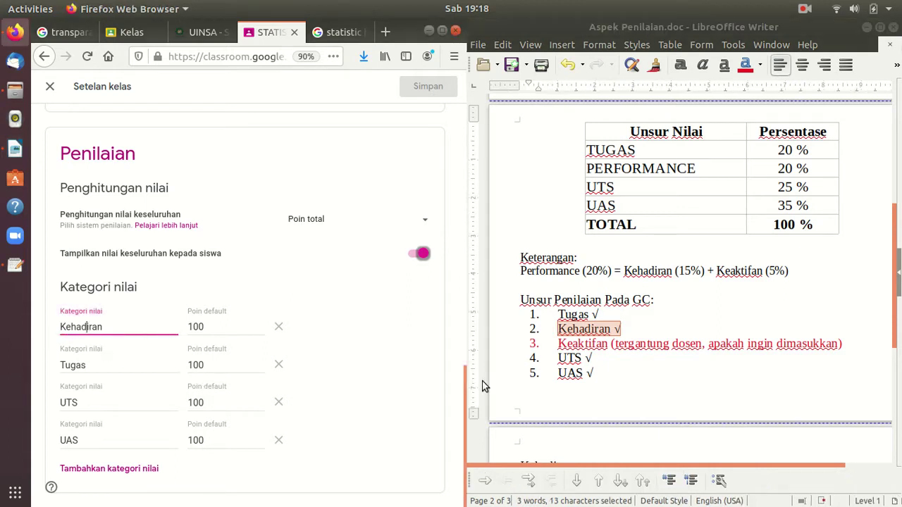
drag(608, 314, 556, 314)
drag(98, 367, 53, 366)
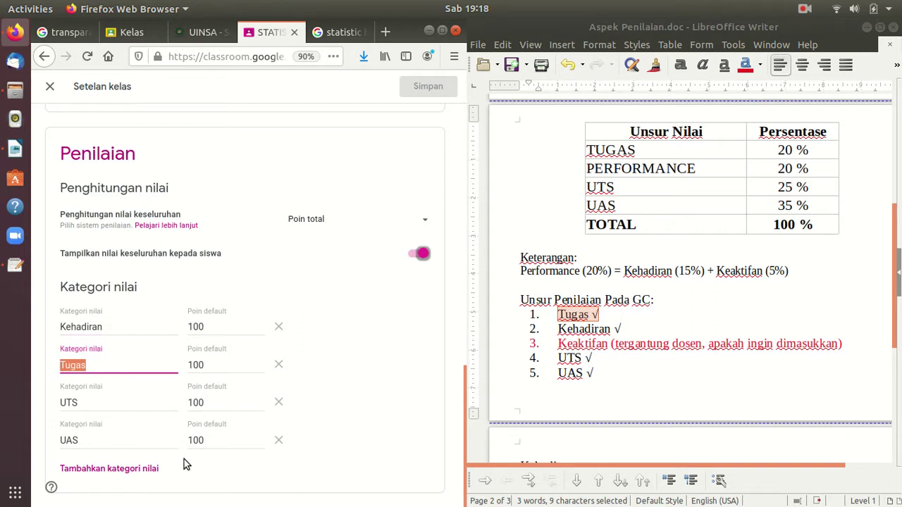
drag(590, 358, 545, 357)
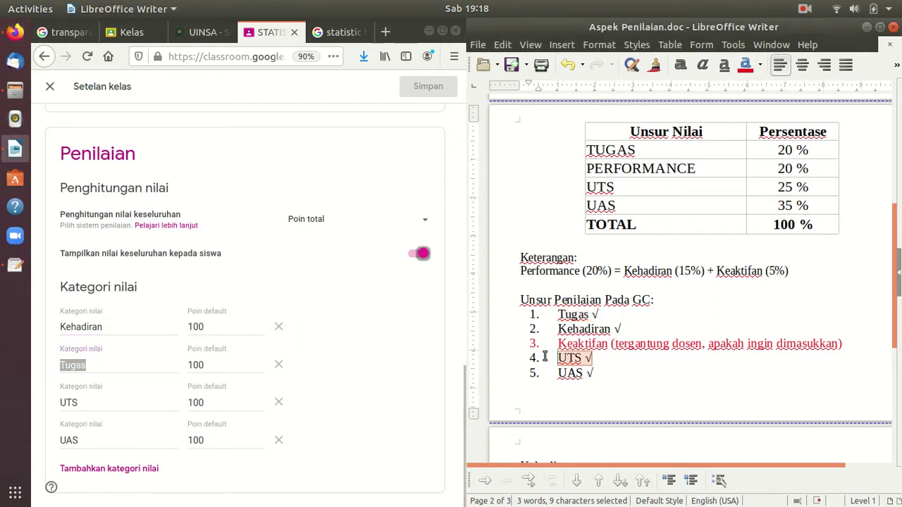
click(106, 404)
drag(107, 404, 58, 400)
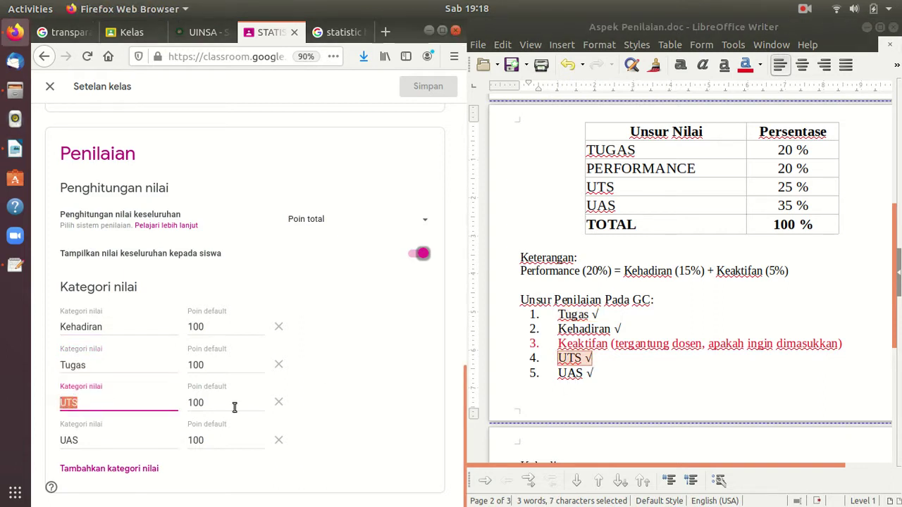
drag(591, 374, 559, 375)
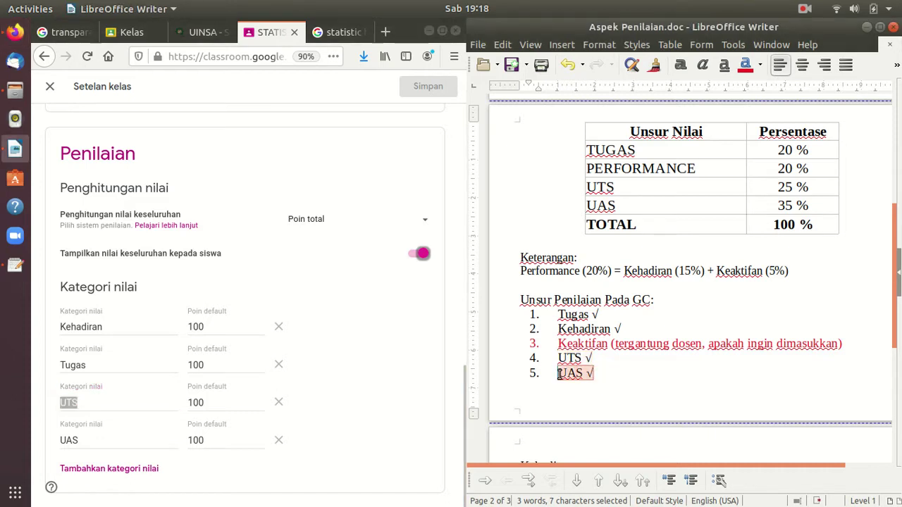
click(113, 439)
drag(113, 439, 64, 440)
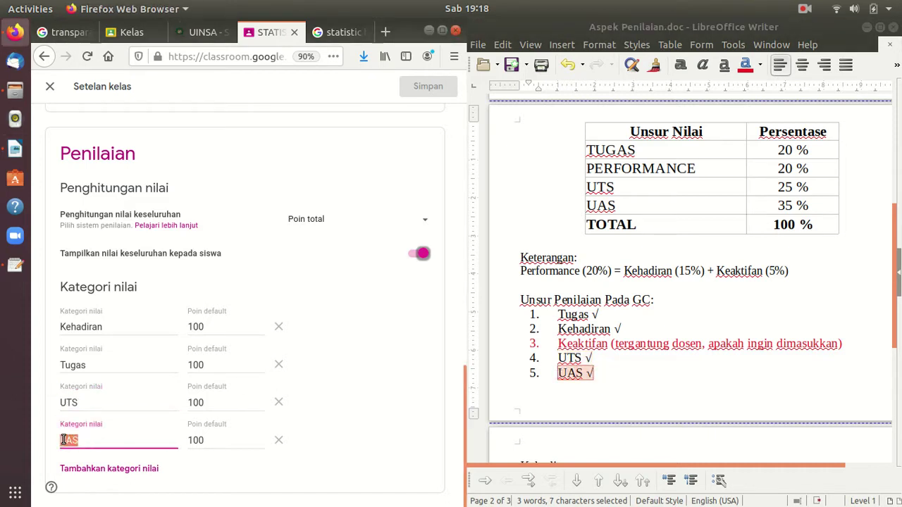
click(778, 356)
drag(852, 345, 719, 345)
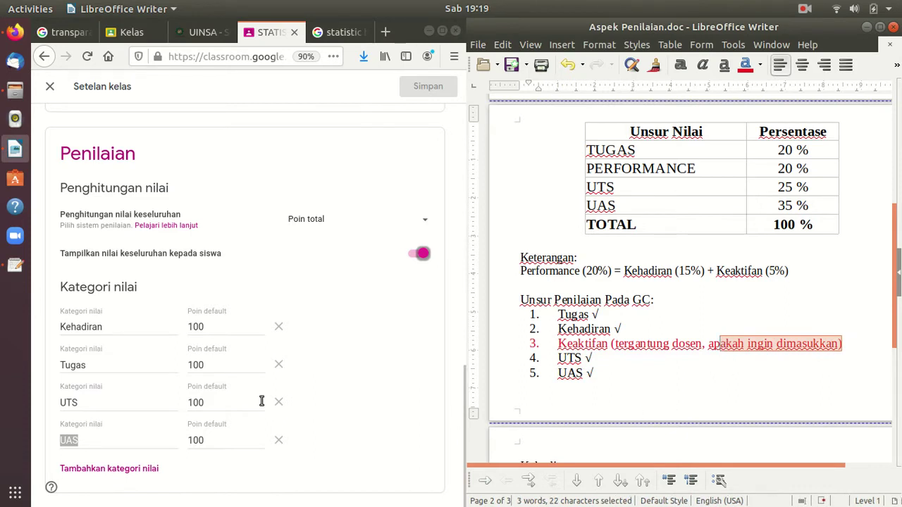
scroll(324, 433, up, 3)
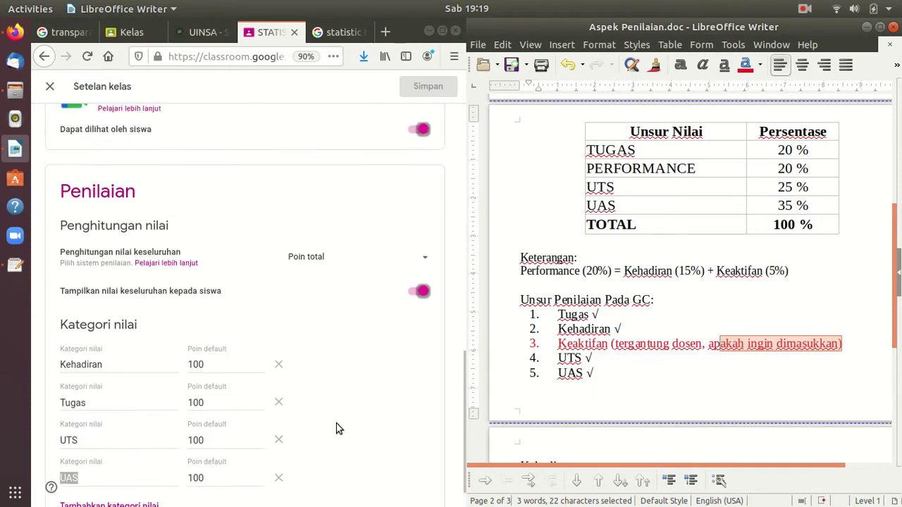
scroll(336, 429, down, 3)
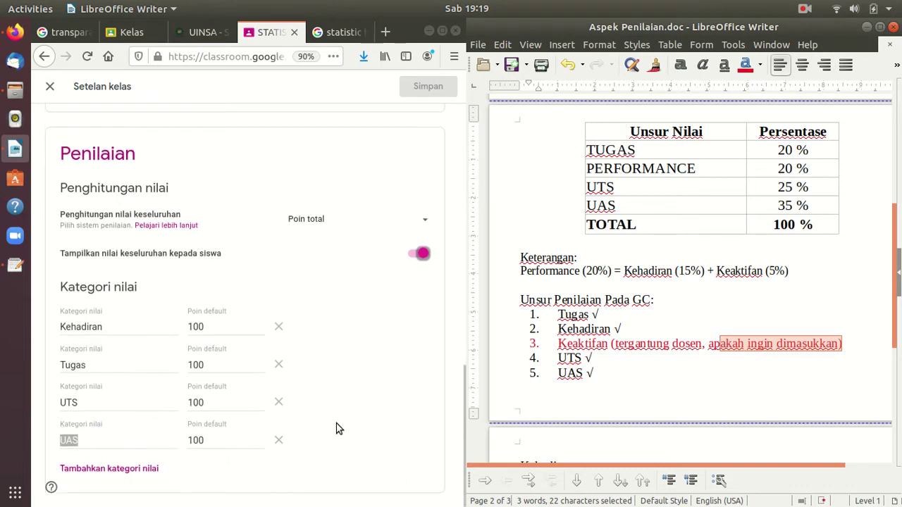
drag(844, 343, 557, 344)
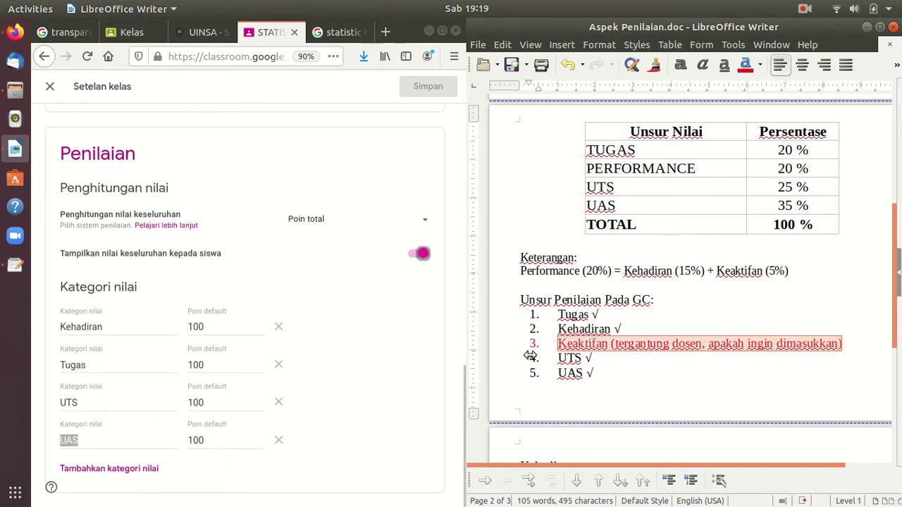
Replace the note in parentheses after Keaktifan with "misal, representasi keaktifan dengan QUIZ"
click(853, 346)
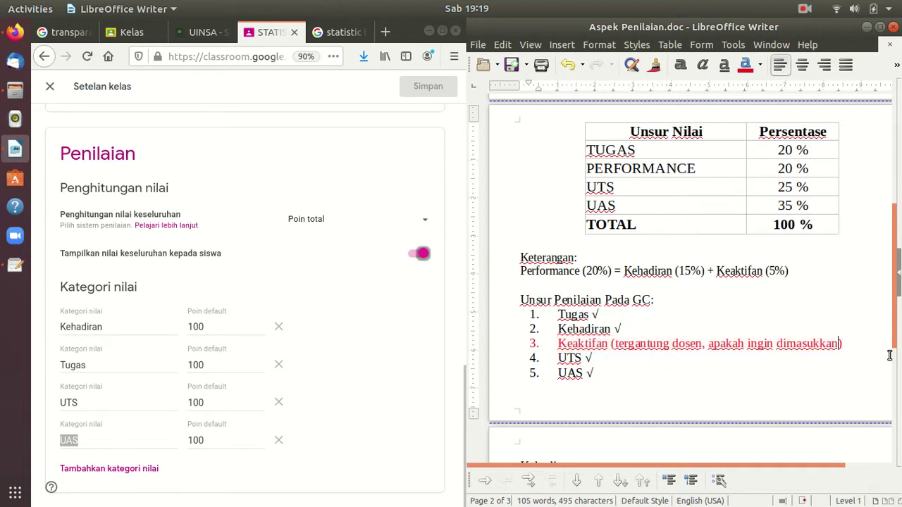
key(ctrl+shift+Left)
key(ctrl+shift+Left)
key(ctrl+shift+Left)
key(ctrl+shift+Left)
key(ctrl+shift+Left)
key(ctrl+shift+Left)
key(ctrl+shift+Left)
key(shift+Right)
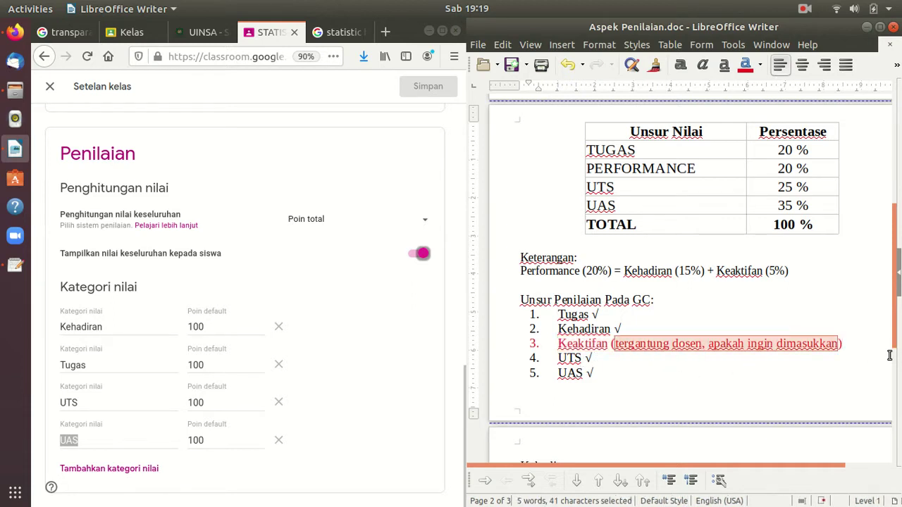
text(misal, den)
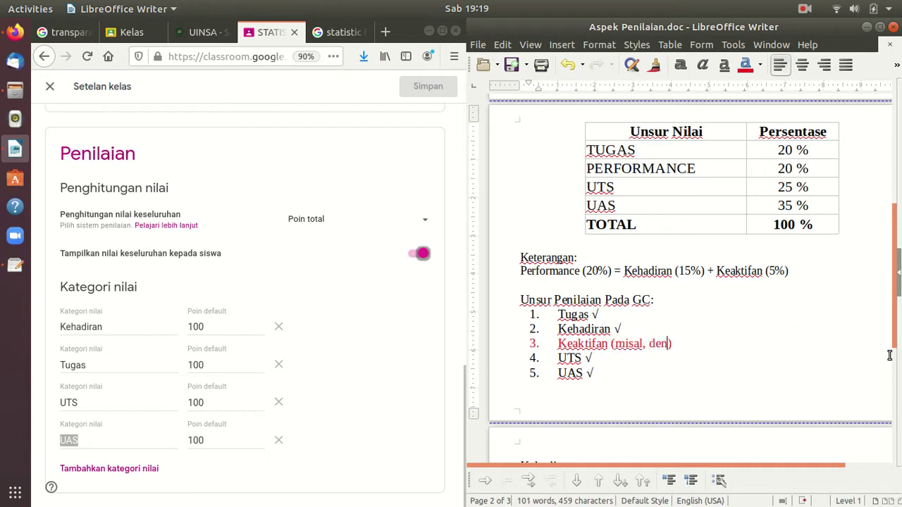
text(gan)
key(ctrl+BackSpace)
text(representasi )
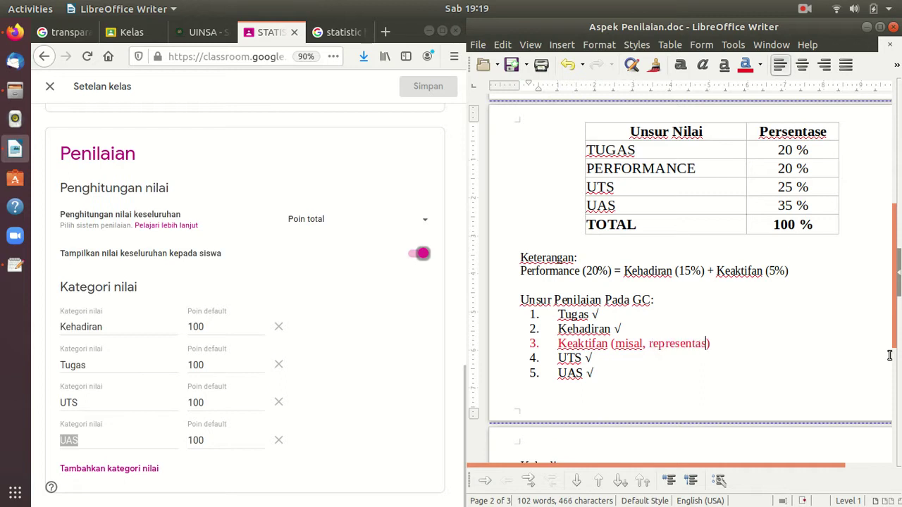
text(keaktifan denga)
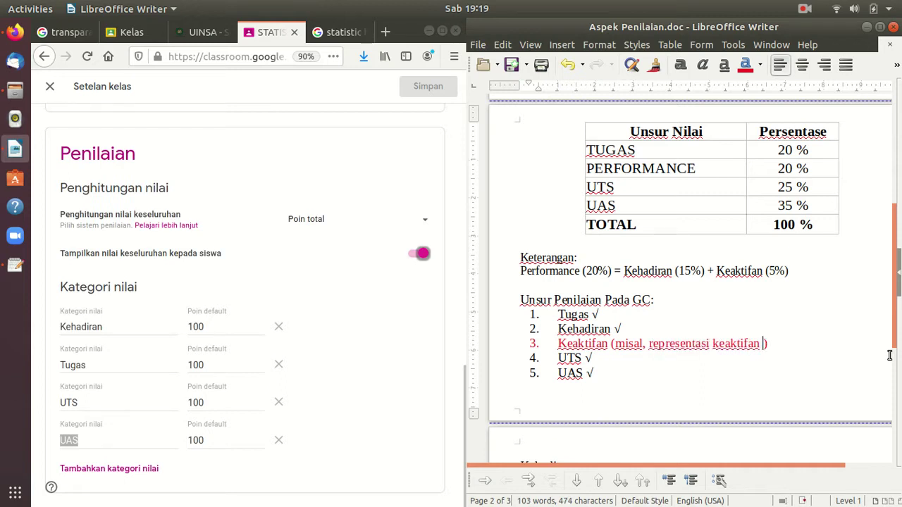
text(n QUIZ)
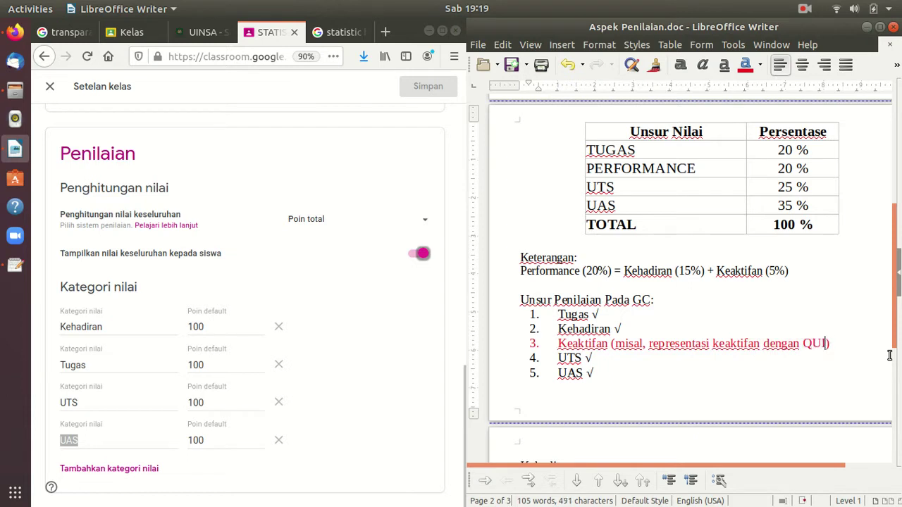
Add a grade category named Quiz to the class settings and save the settings
click(422, 451)
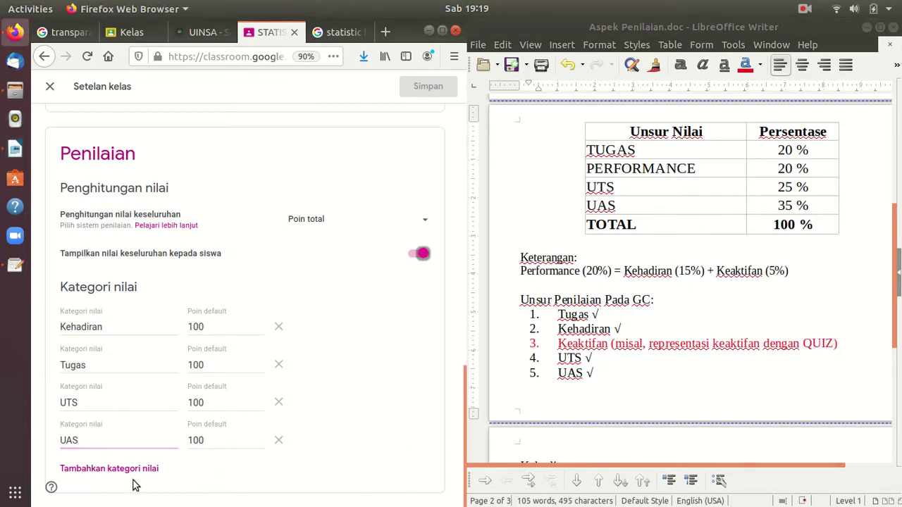
click(131, 469)
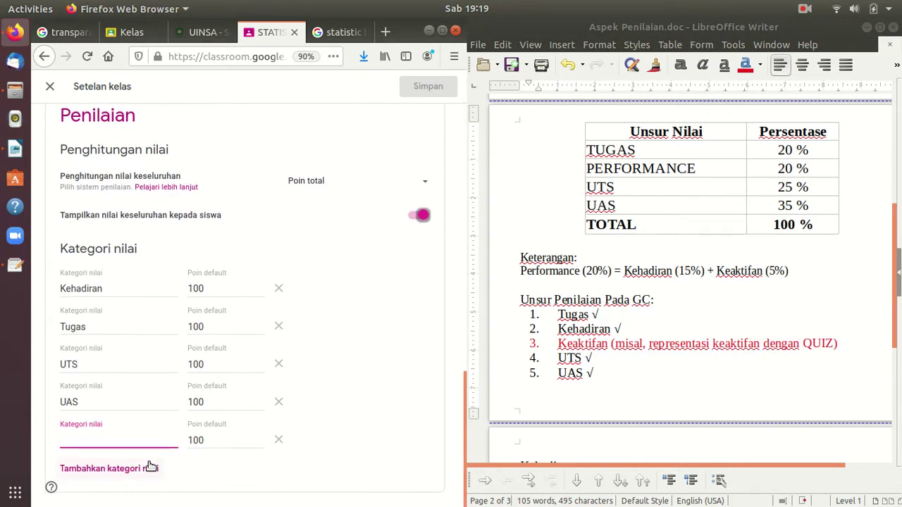
text(Quiz)
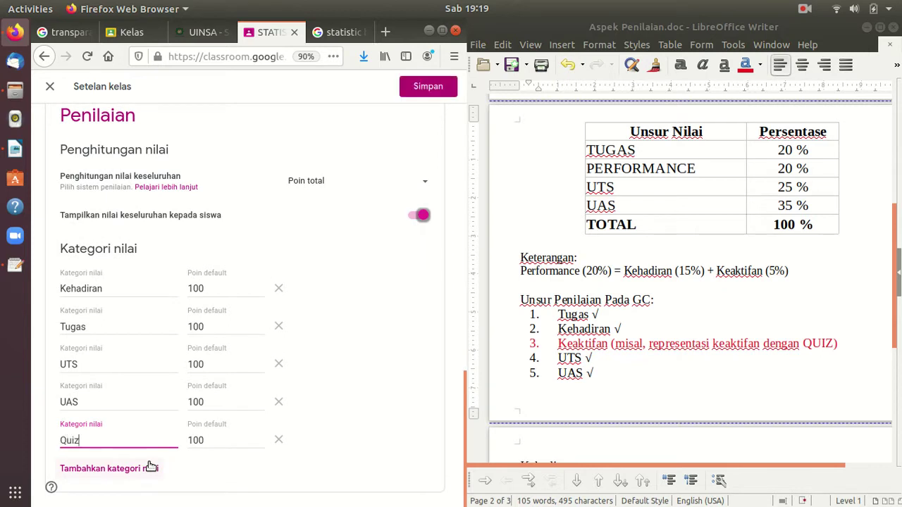
drag(218, 441, 191, 441)
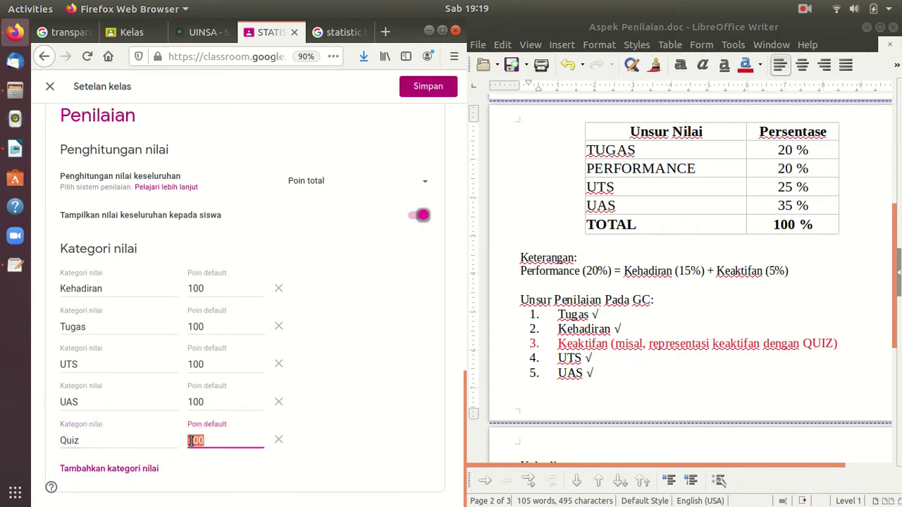
click(399, 430)
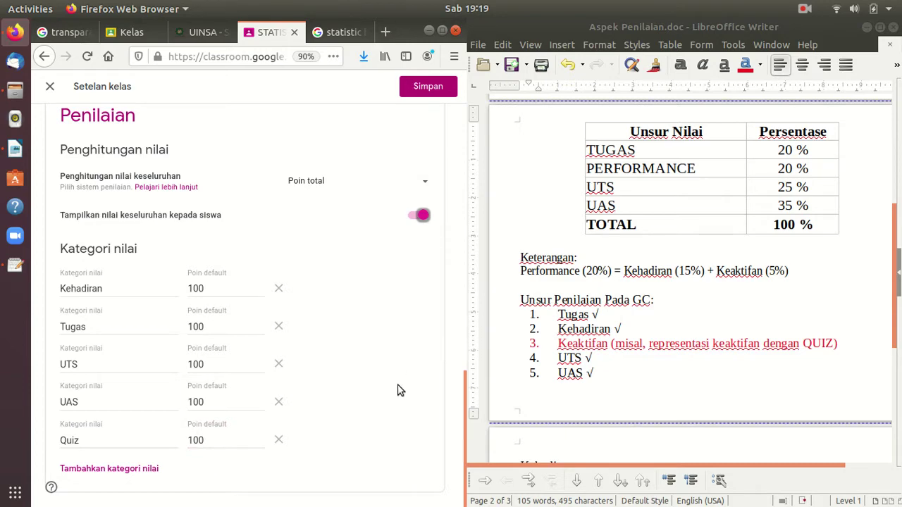
scroll(398, 390, up, 3)
scroll(374, 385, down, 3)
click(437, 91)
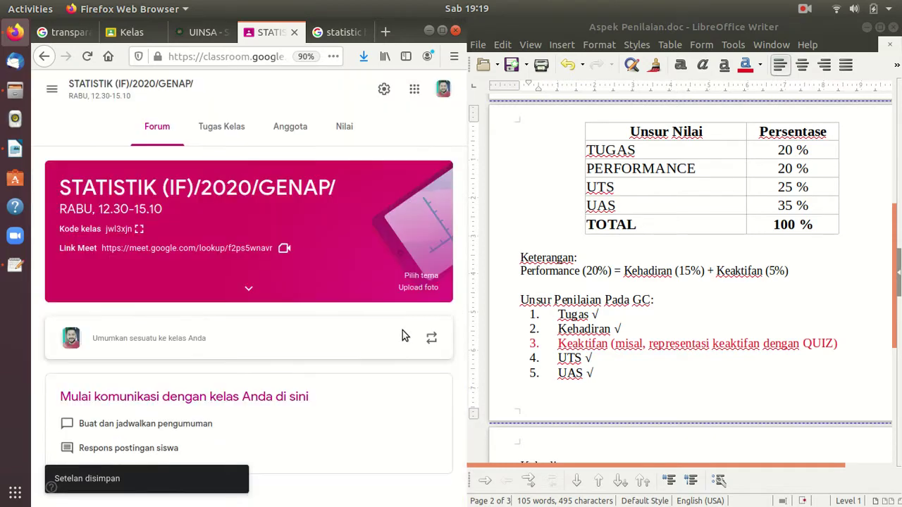
View the STATISTIK class's Nilai page in a maximized browser window and return to the Forum page
click(344, 126)
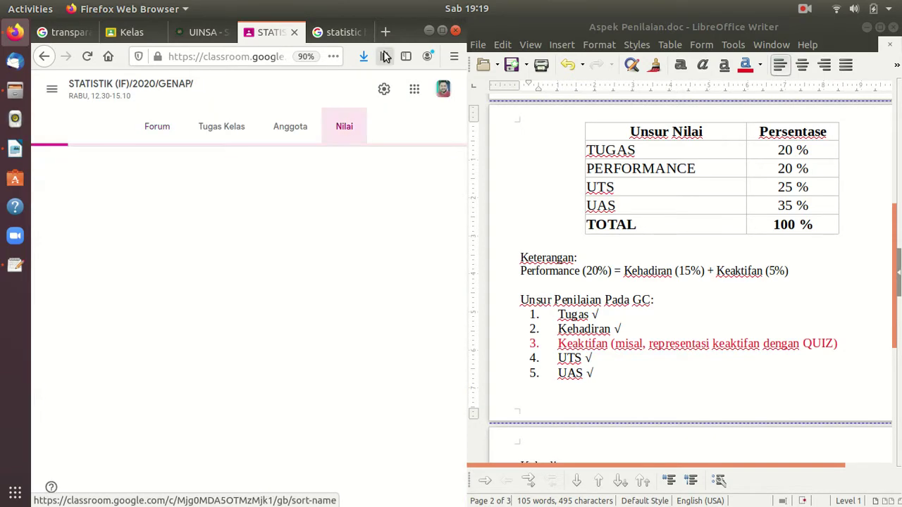
click(441, 30)
click(641, 58)
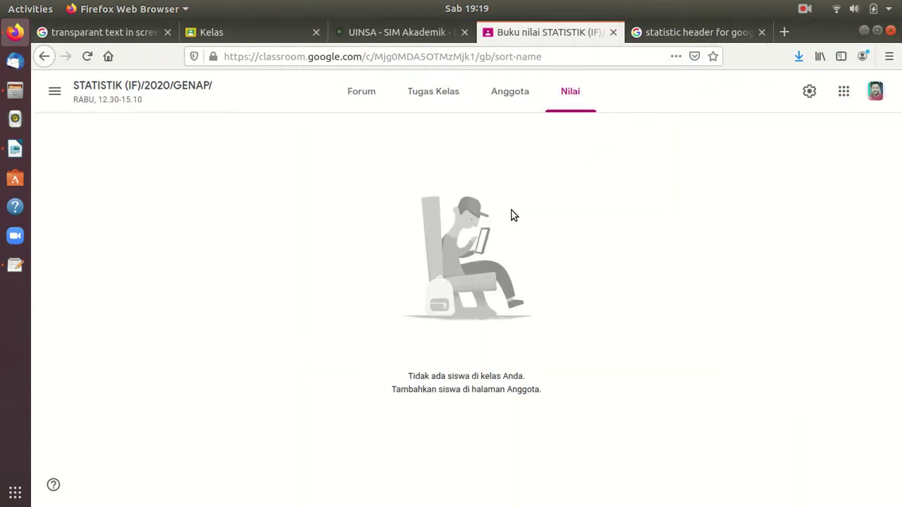
click(359, 92)
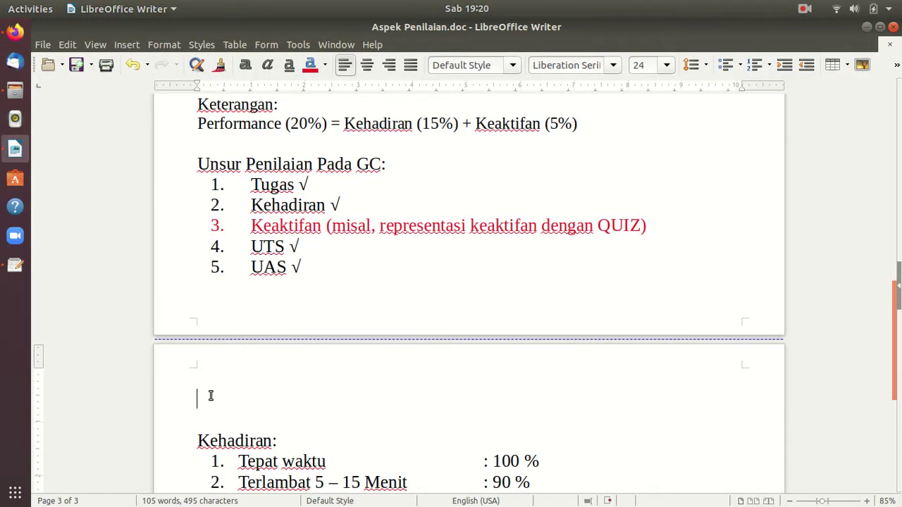
Add the heading "Membuat Daftar Hadir Pada Kelas" above the Kehadiran list on page 3
text(Membu)
text(at Men)
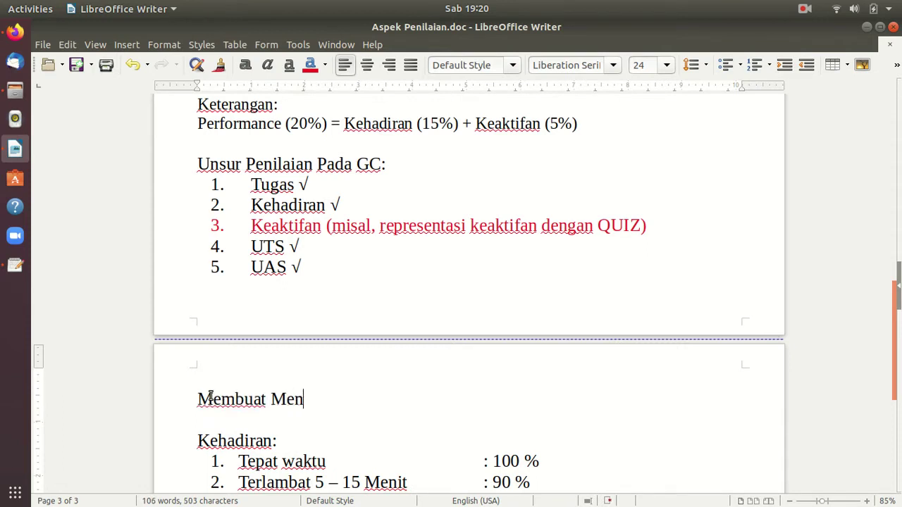
text(u)
key(BackSpace)
key(BackSpace)
key(BackSpace)
key(BackSpace)
key(BackSpace)
text(Daftar HAd)
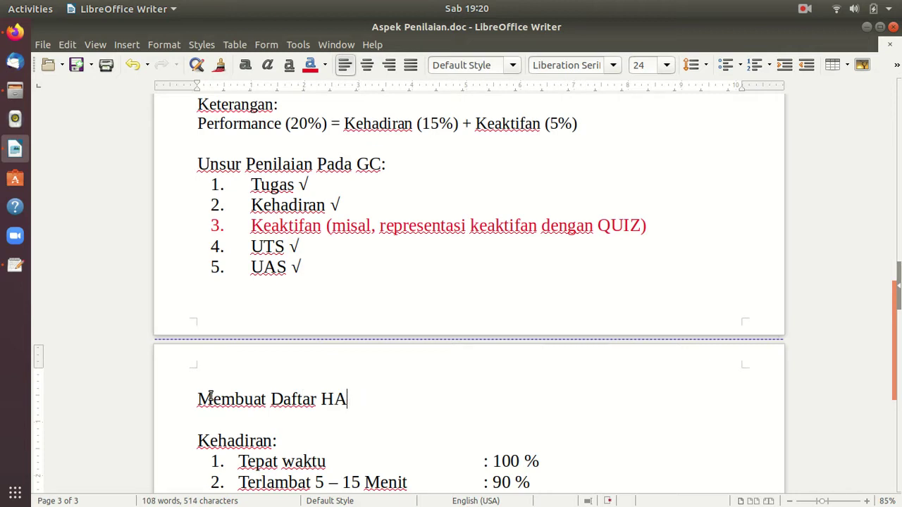
key(BackSpace)
text(adir Pada)
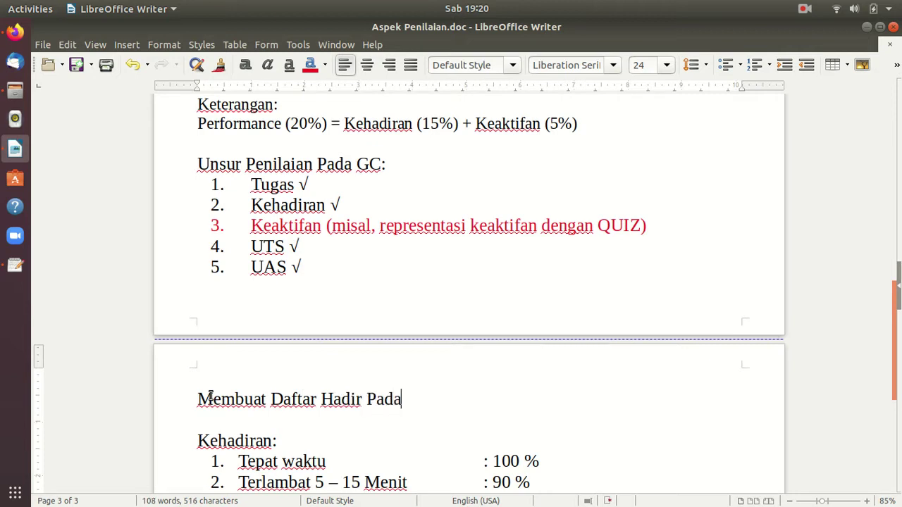
text( Kelas)
key(shift+Home)
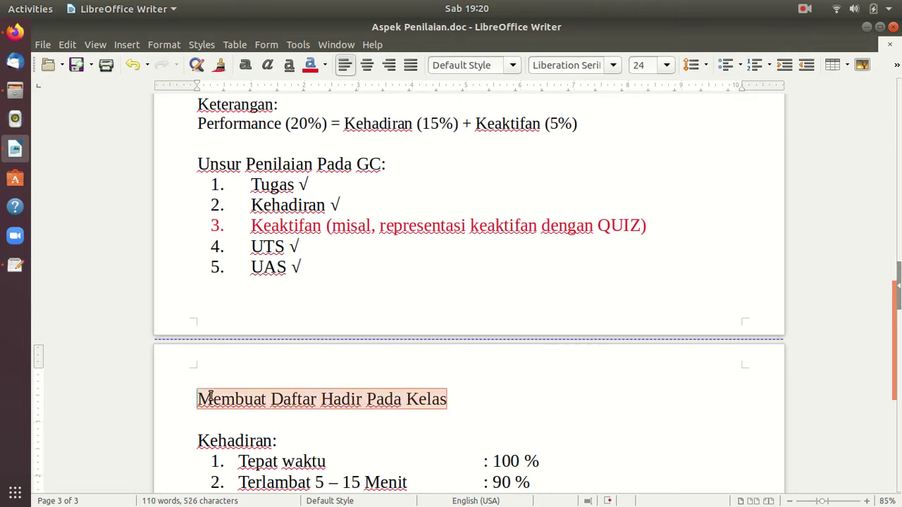
click(682, 348)
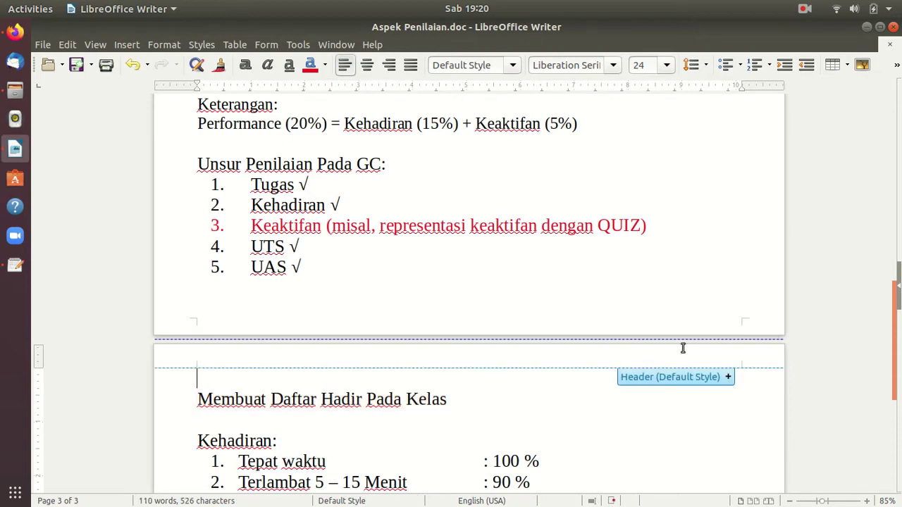
scroll(682, 348, up, 2)
scroll(682, 348, down, 2)
End the new heading with a semicolon and add the point "- Menggunakan menu pertanyaan," below it, separated by a blank line
click(529, 268)
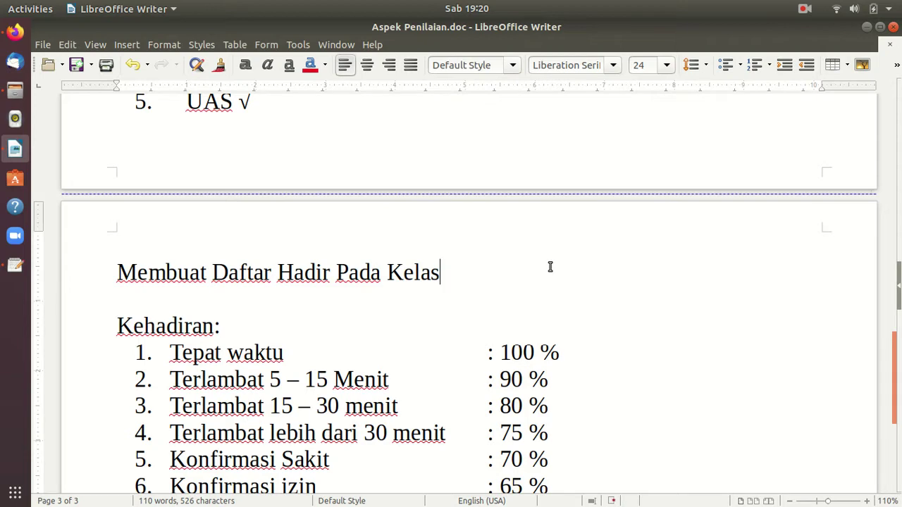
text(;)
key(Return)
key(Return)
text(- )
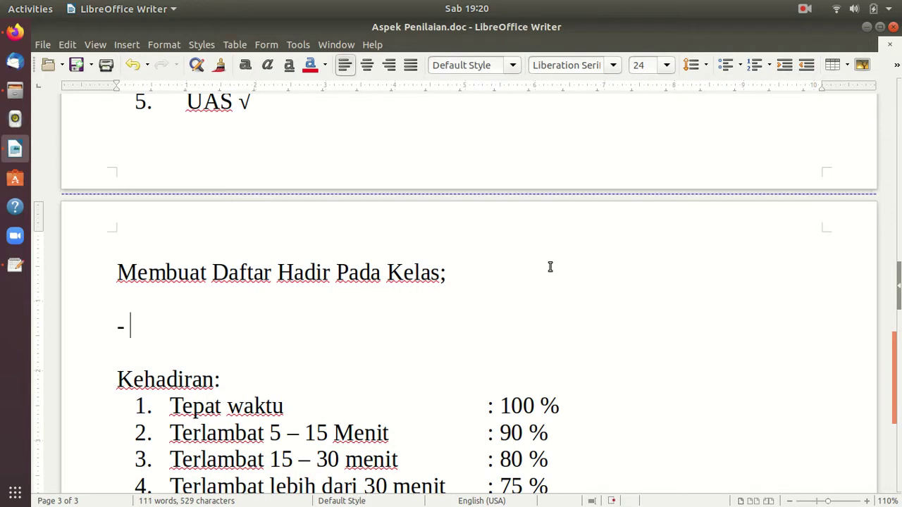
text(Menggunakan )
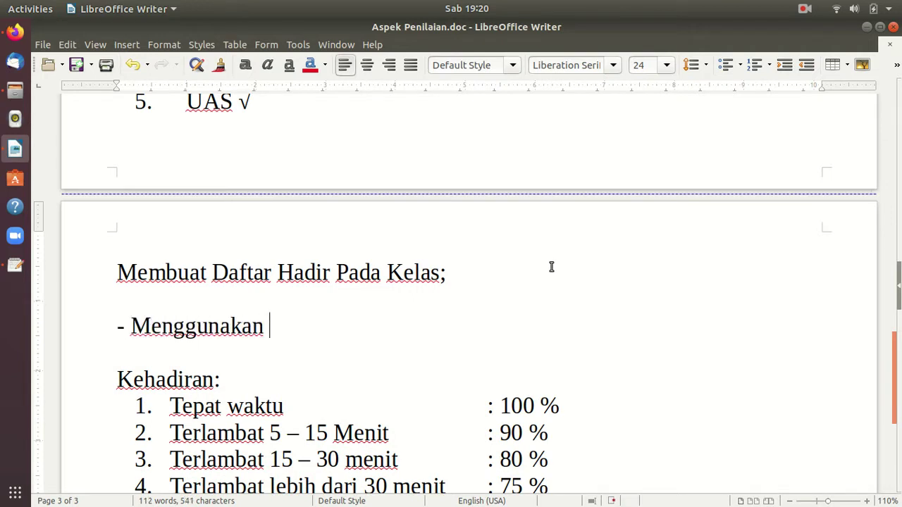
text(menu p)
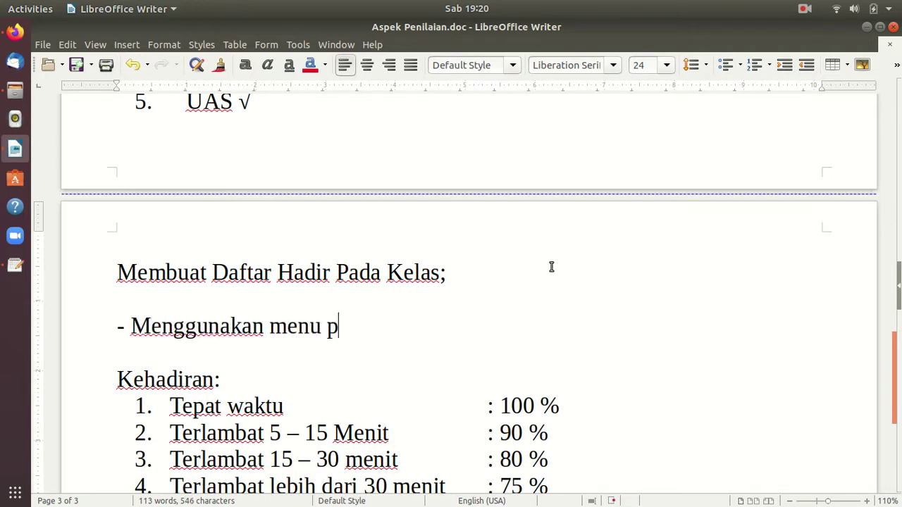
text(ertanyaan)
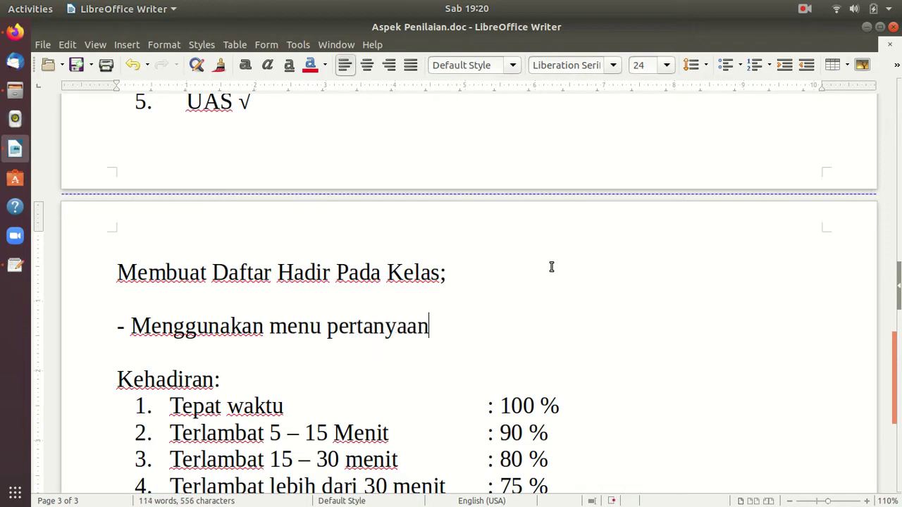
text(,)
key(Return)
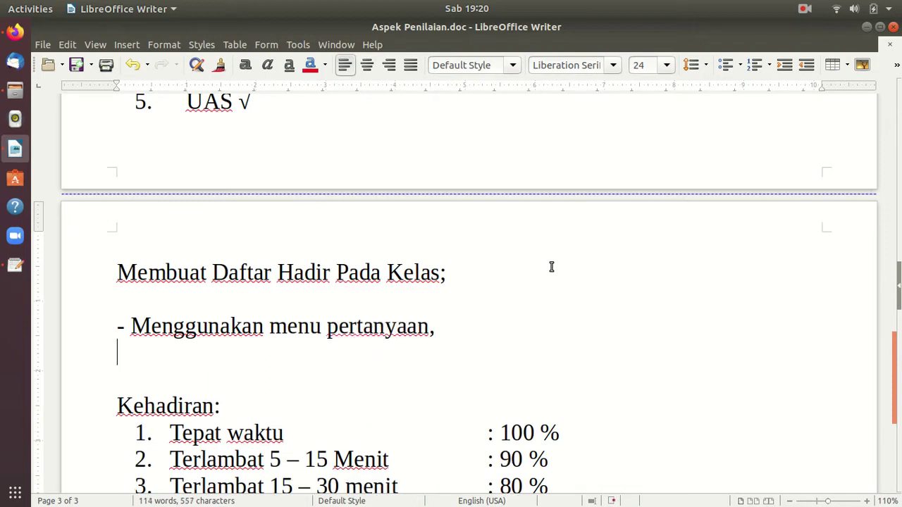
Add the second point "- pilih penilaian sebagai daftar hadir" under the heading
text(- pili)
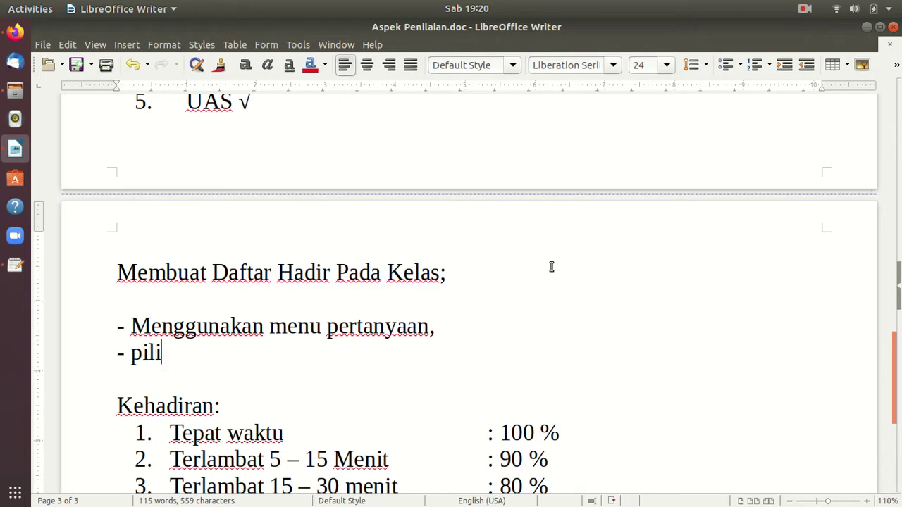
text(h p)
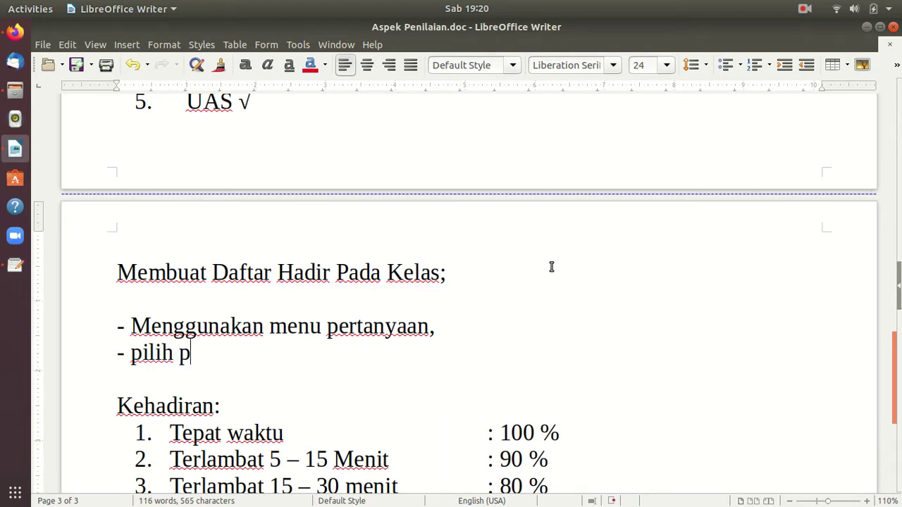
text(enilaian sebagau)
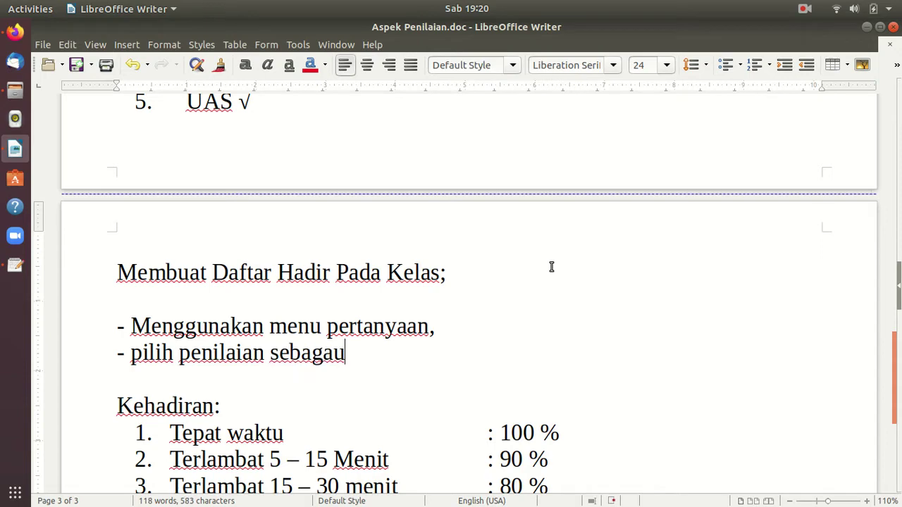
key(BackSpace)
text(i daftar hadir)
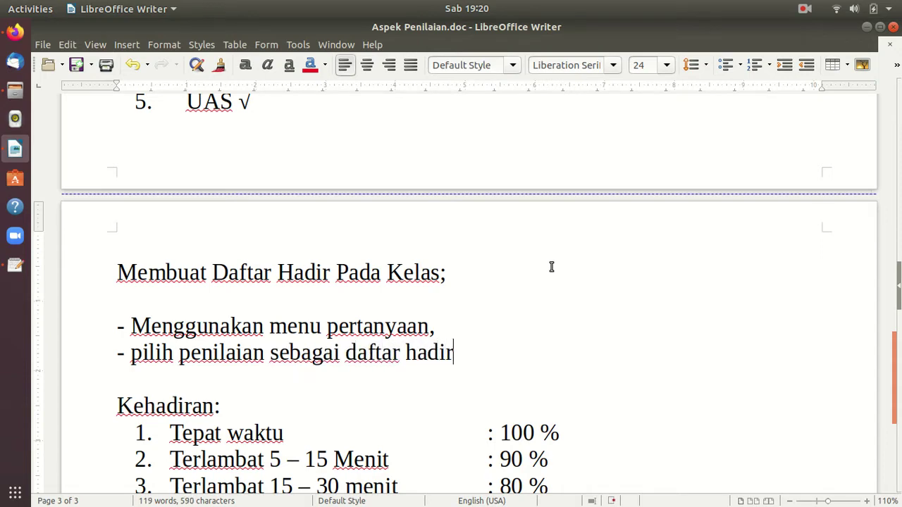
scroll(560, 396, down, 5)
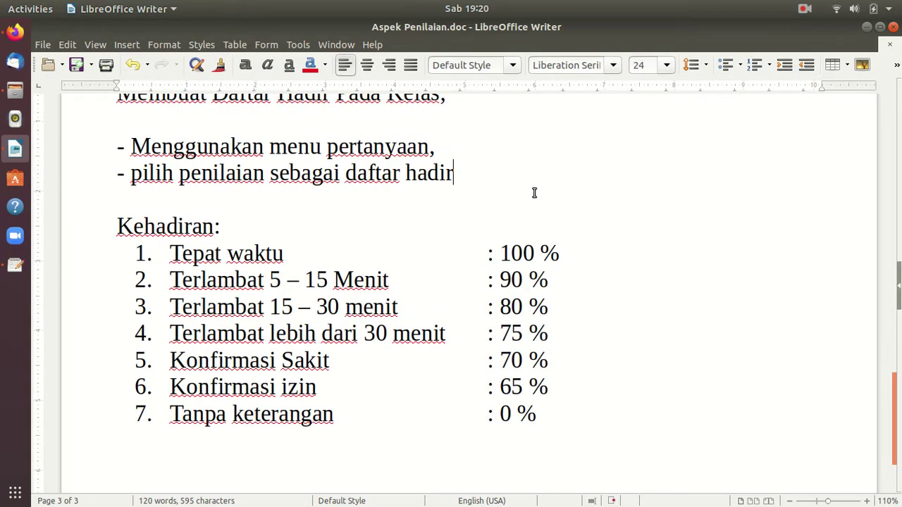
Add a third point beginning "- buat kesepakatan/kontrak kuliah (biasanya pada pertemuan pert"
key(Return)
text(- bua)
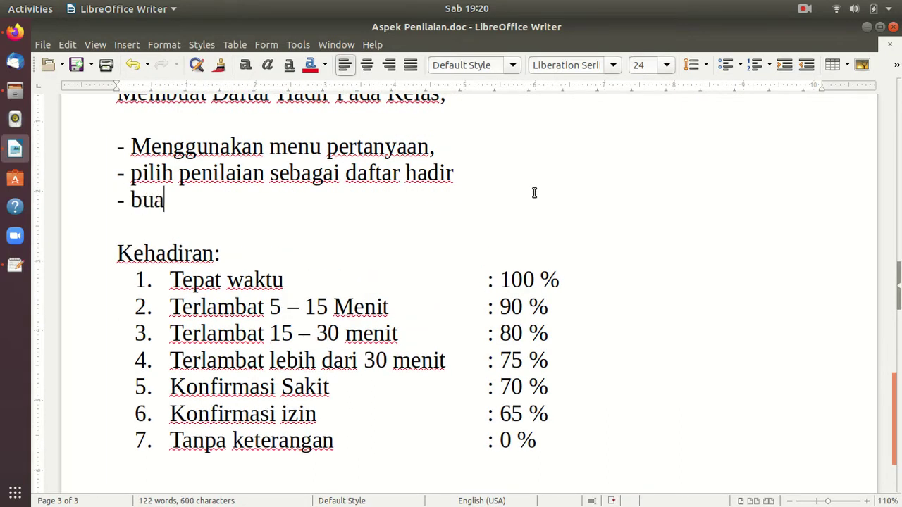
text(t kesepaka)
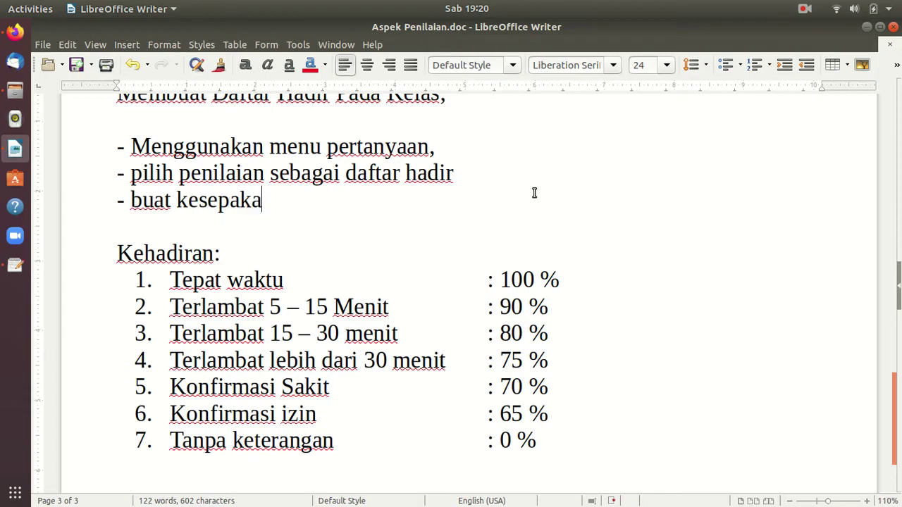
text(tan/kon)
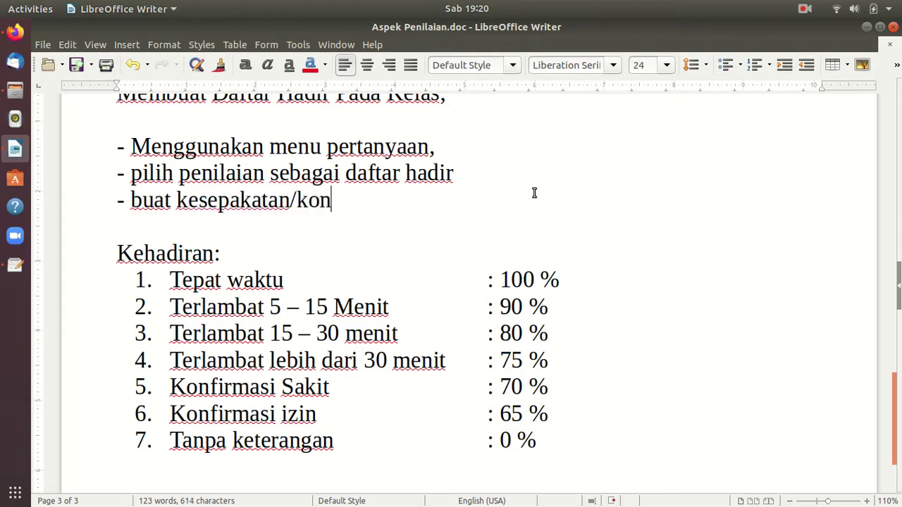
text(trak kuliah)
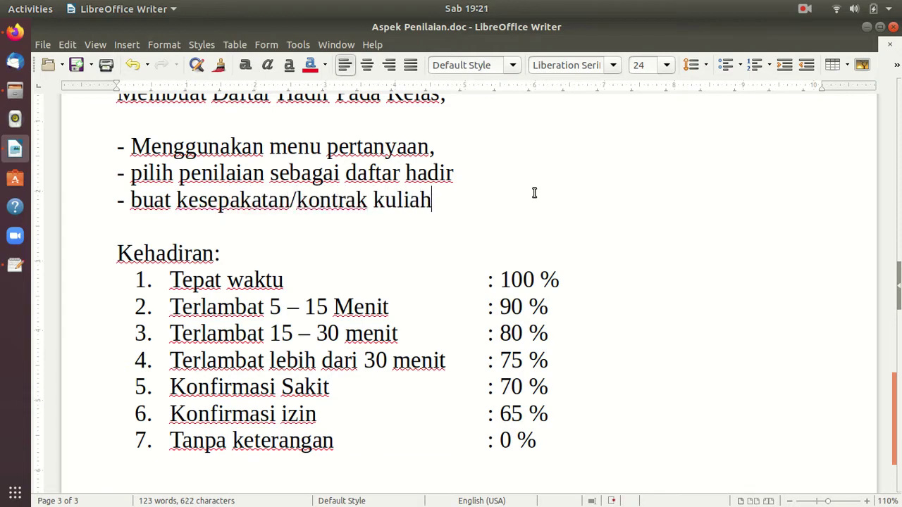
text( (bia)
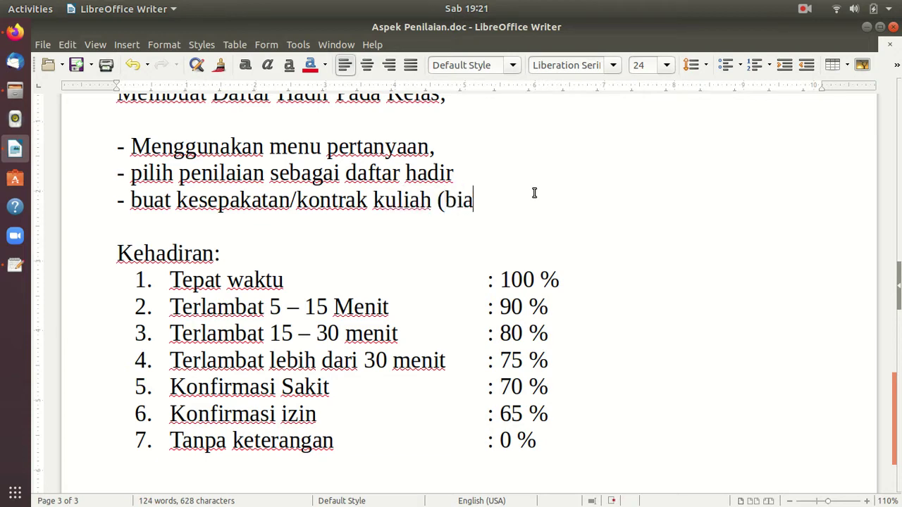
text(sanya pada )
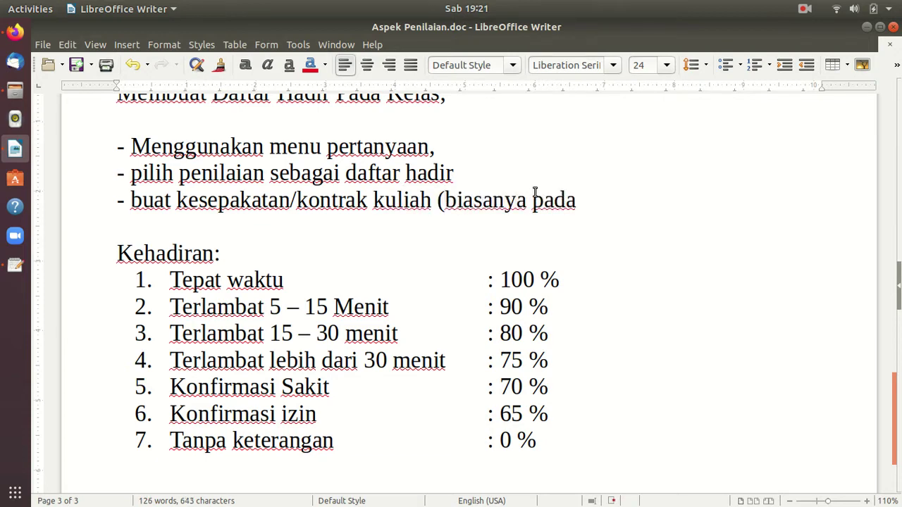
text(pertemuan pert)
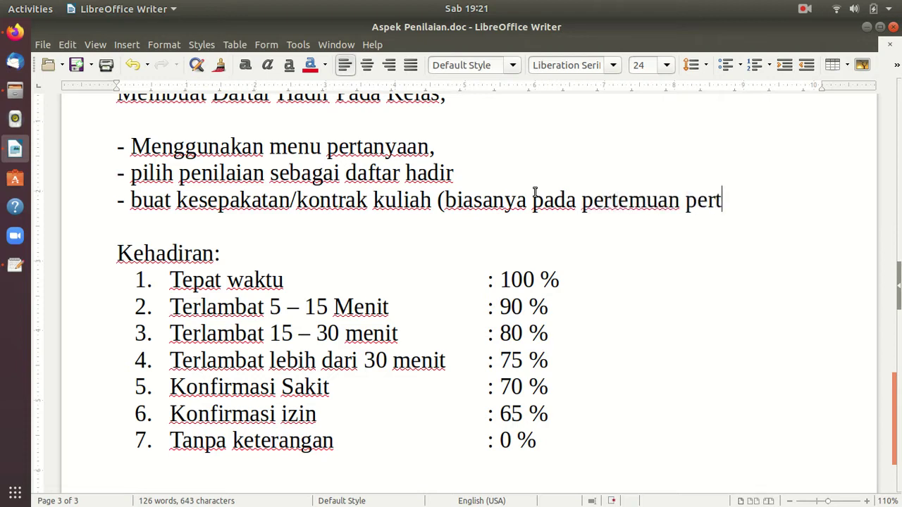
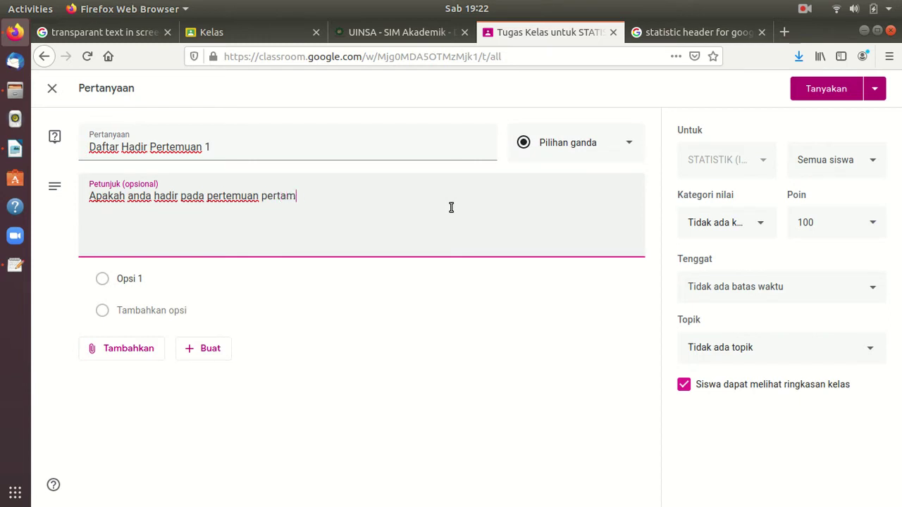
Finish the attendance question's instructions as "Apakah anda hadir pada pertemuan ke-1?" and set the first answer option to "Ya, Saya Hadir!"
key(ctrl+BackSpace)
text(ke-1?)
click(197, 279)
text(Ya, Saya Hadir!)
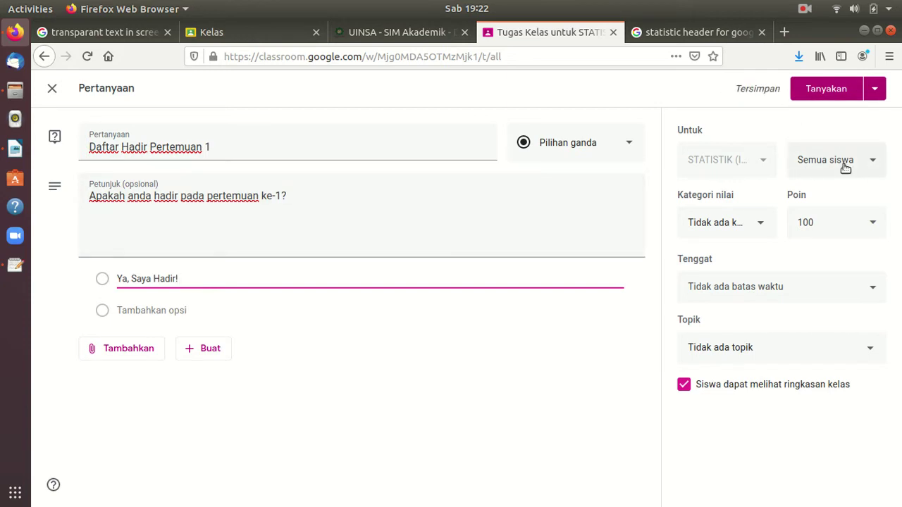
Check the recipients of the question and set its grade category to Kehadiran
click(868, 164)
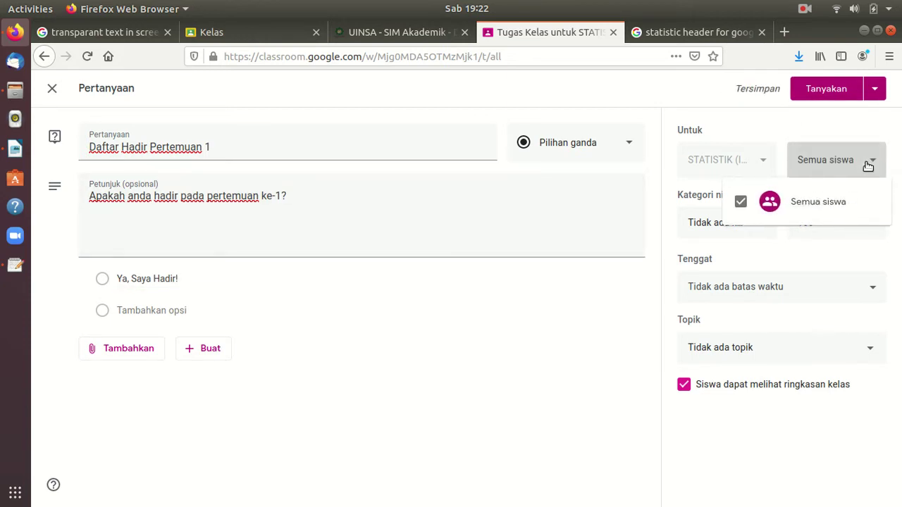
click(793, 129)
click(761, 225)
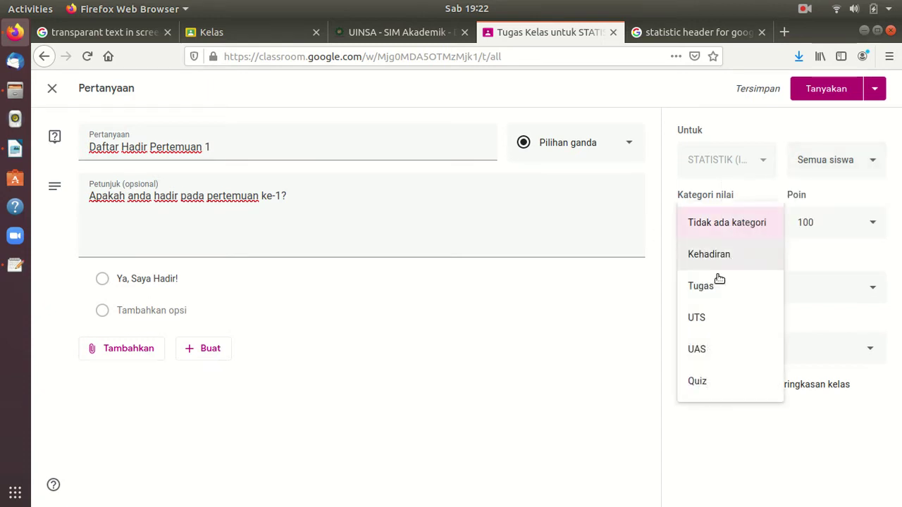
click(753, 268)
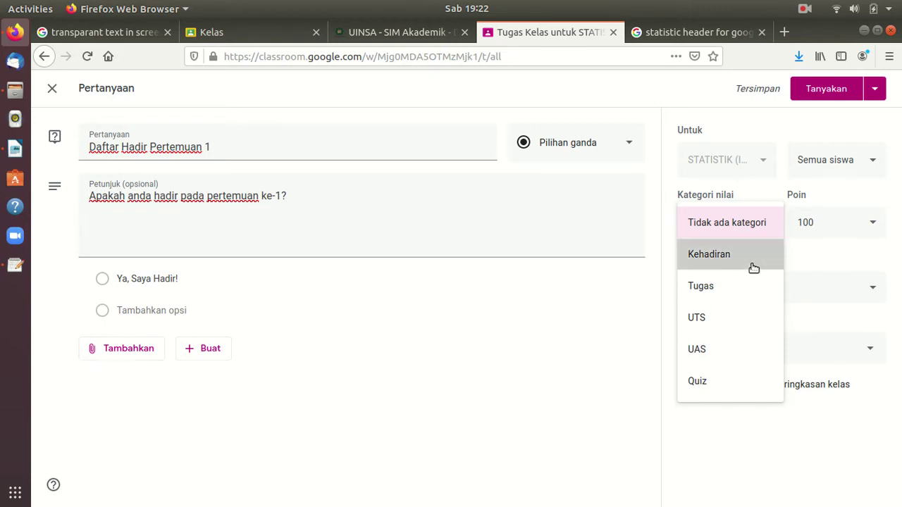
Check the day and start time of Jadwal ke-1 in SIM Akademik, and set the Classroom question's deadline to Wednesday, 3 March 2021
click(852, 296)
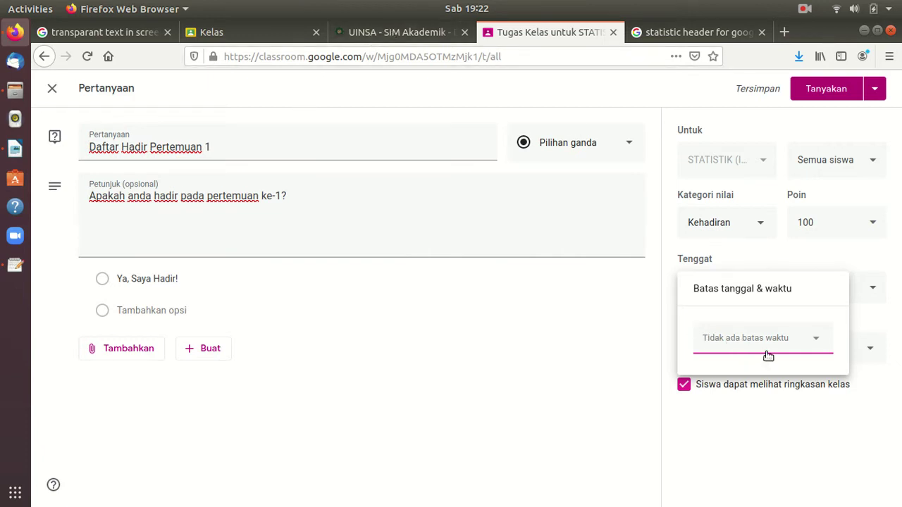
click(813, 346)
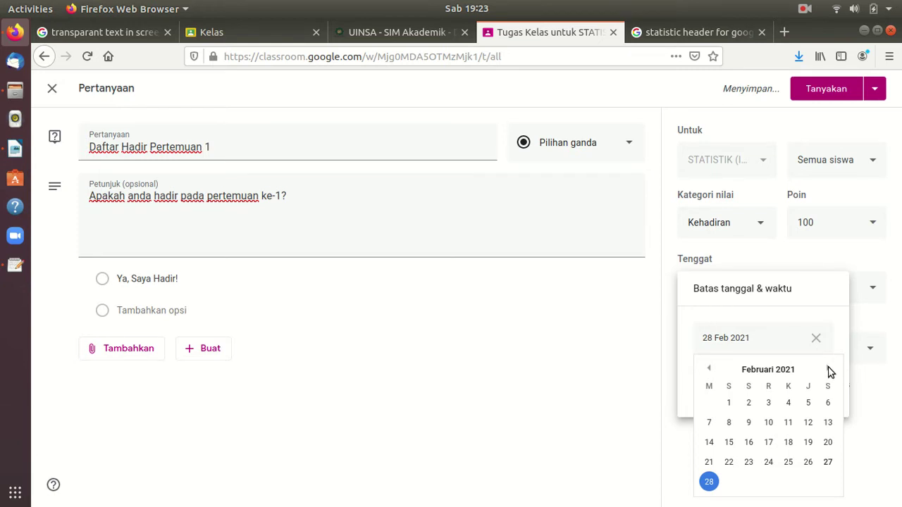
click(398, 31)
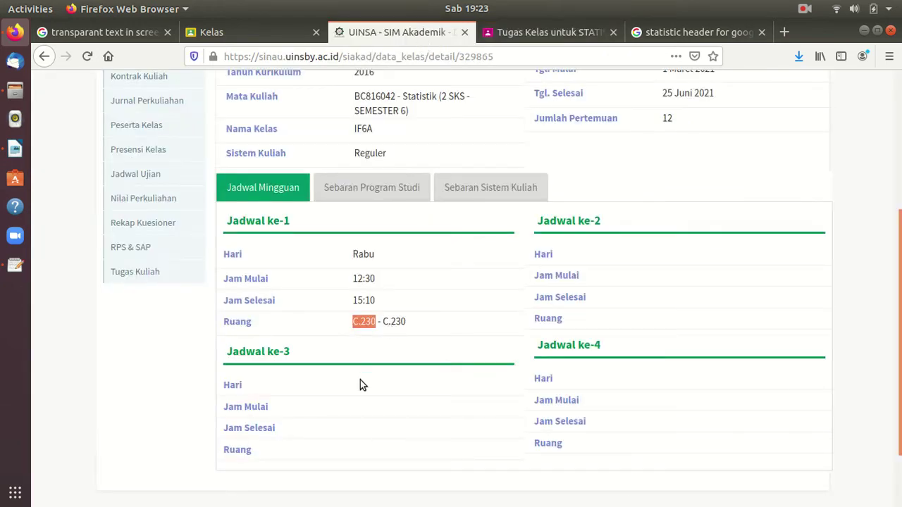
drag(357, 279, 378, 285)
click(379, 283)
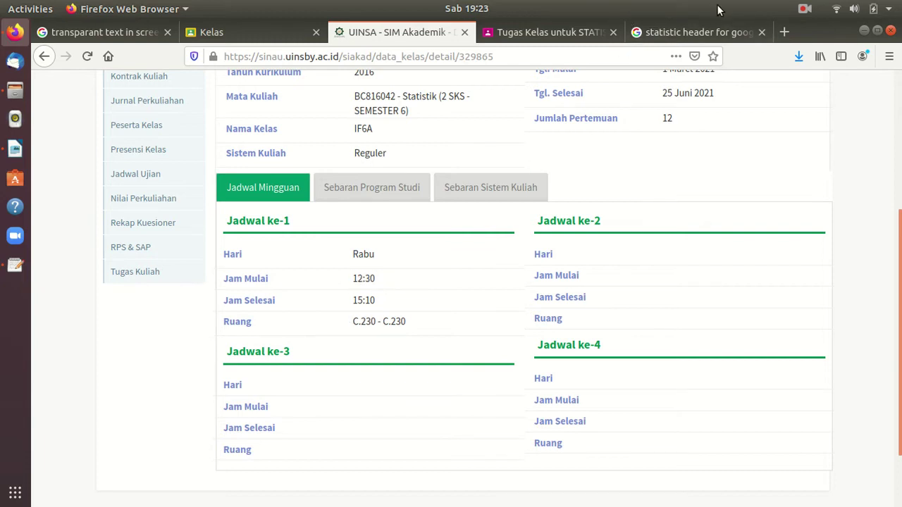
click(578, 31)
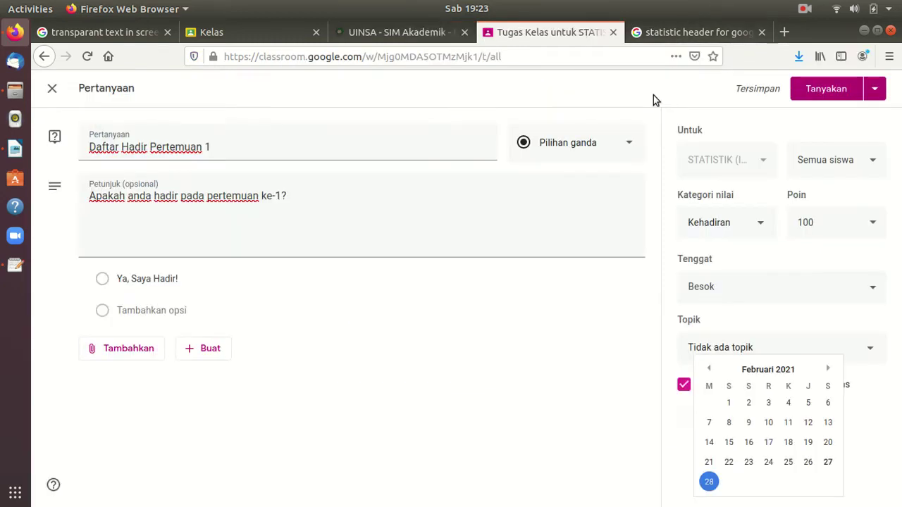
click(829, 373)
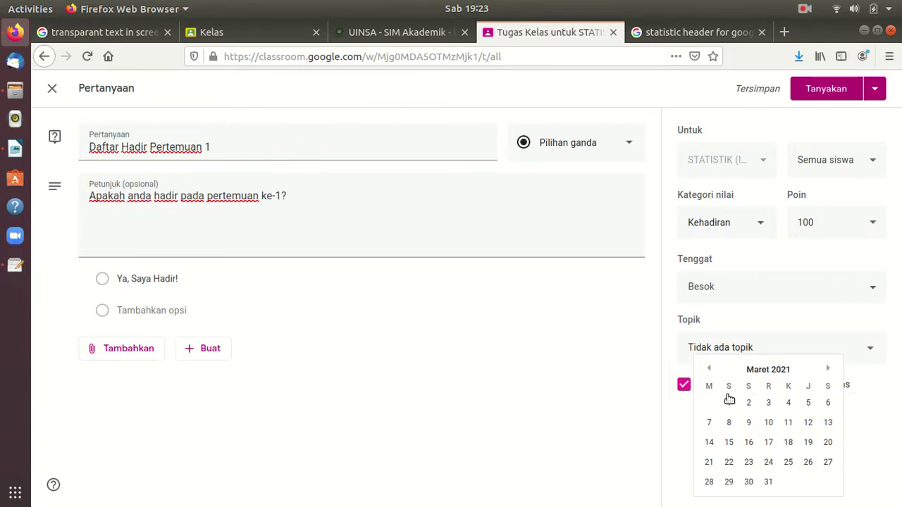
click(767, 406)
click(761, 293)
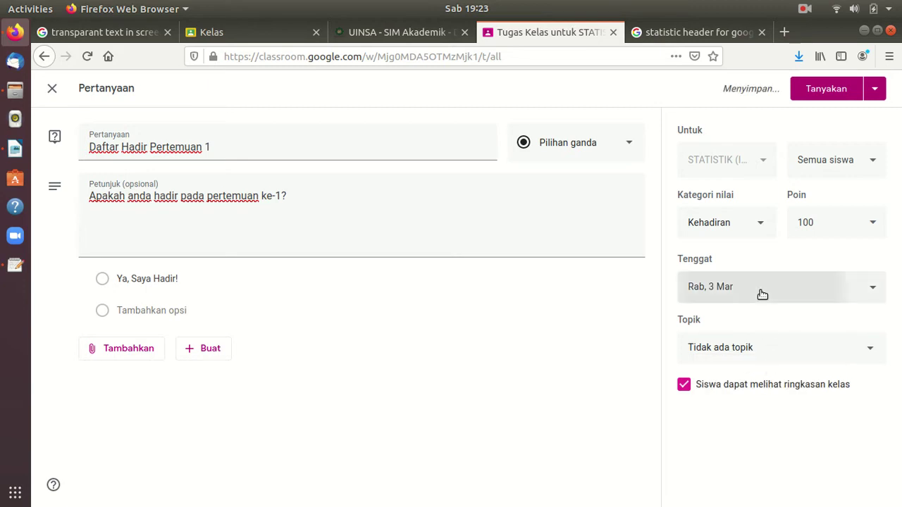
Check the start time of Jadwal ke-1 in SIM Akademik, and enter 14.30 as the deadline time of the Classroom question
click(763, 379)
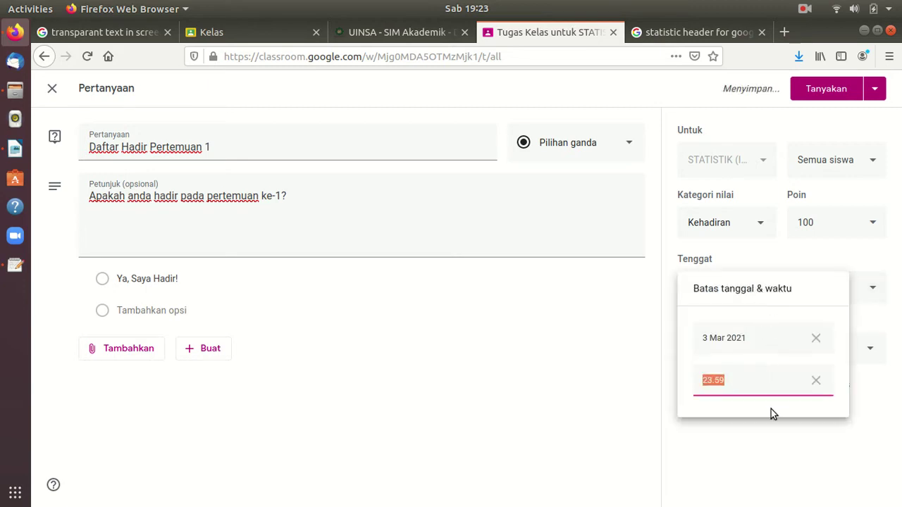
click(394, 32)
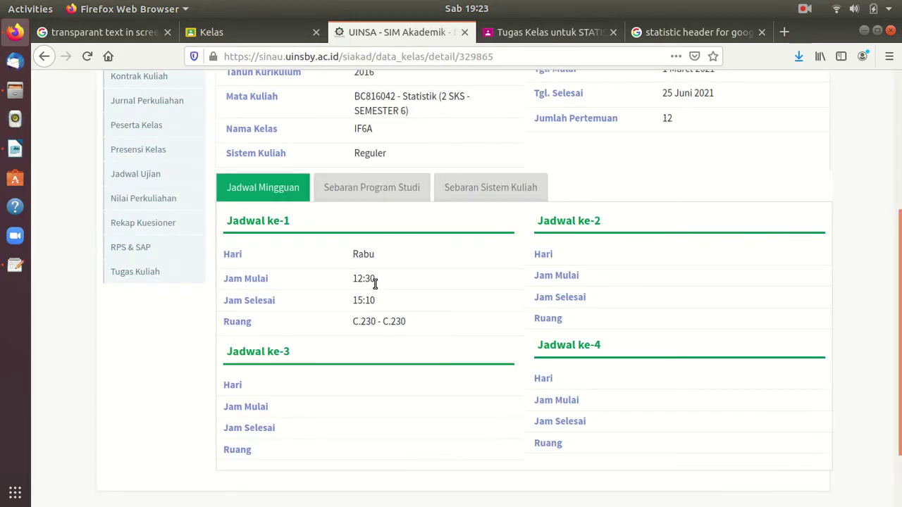
click(546, 37)
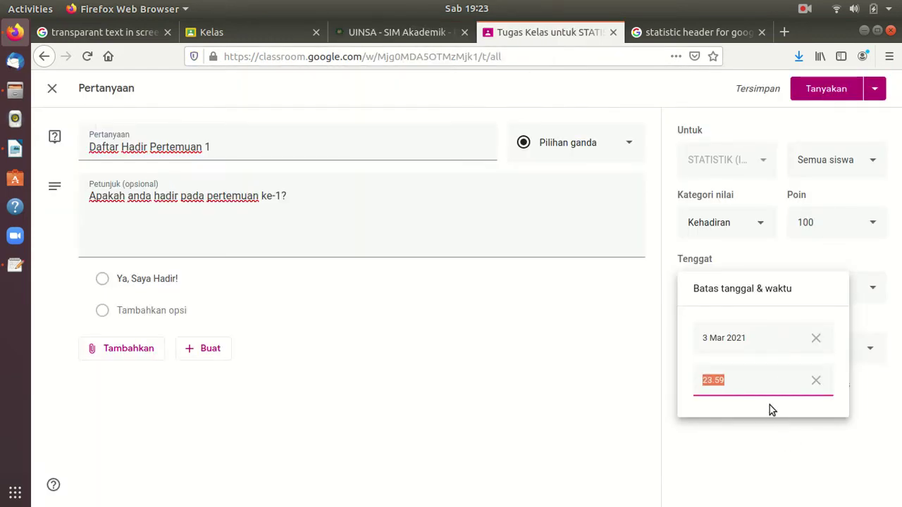
text(14.3)
key(BackSpace)
key(BackSpace)
text(.30)
In the Writer document, add the line "Patokan semua dibawah ini sejak batas akhir yang disetting, dalam contoh 14.30" above the Kehadiran list
click(15, 149)
click(314, 193)
key(Return)
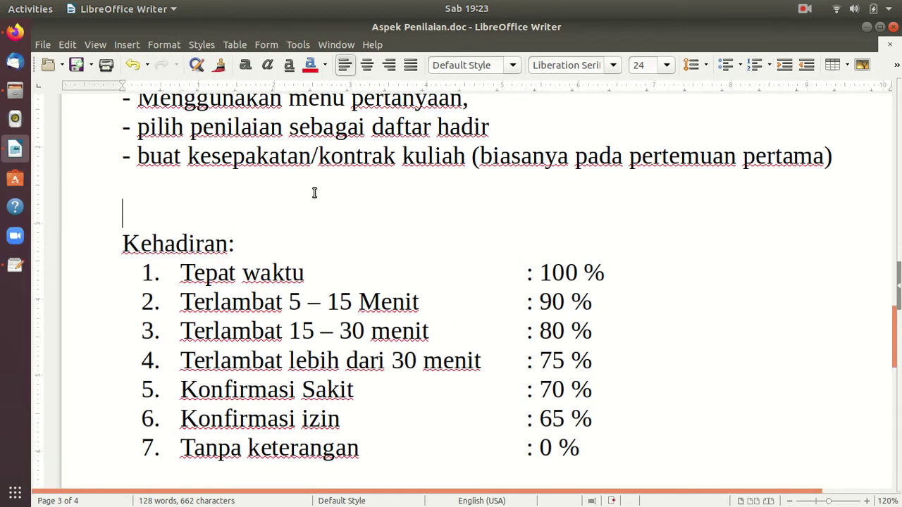
key(Return)
text(Ptoka)
key(BackSpace)
key(BackSpace)
key(BackSpace)
key(BackSpace)
text(atokan )
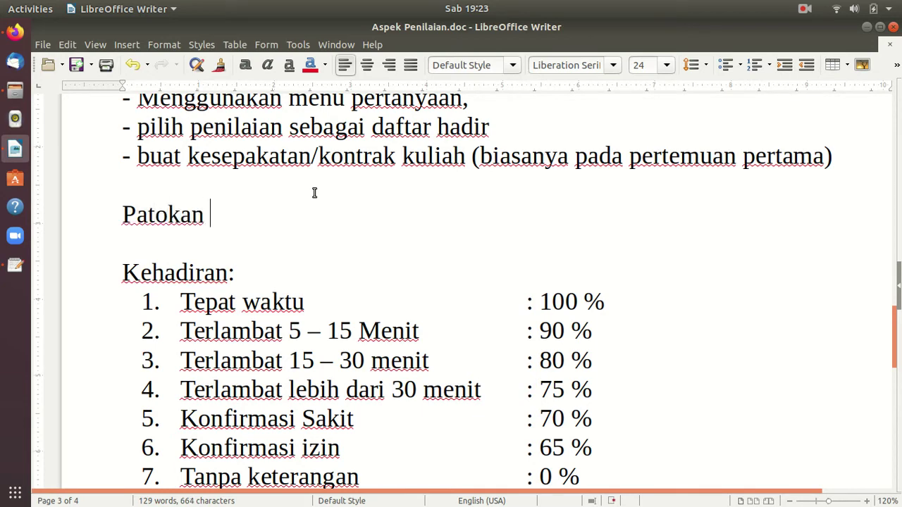
text(semua )
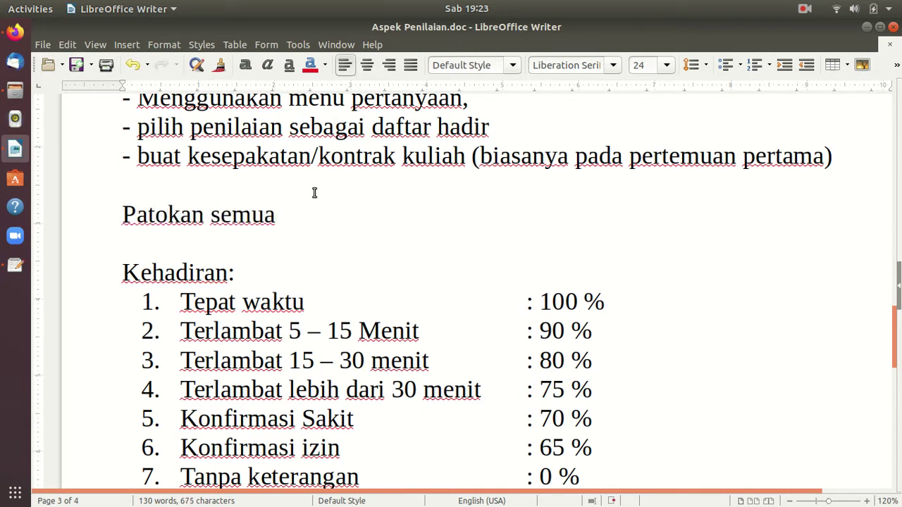
text(dibawah ini se)
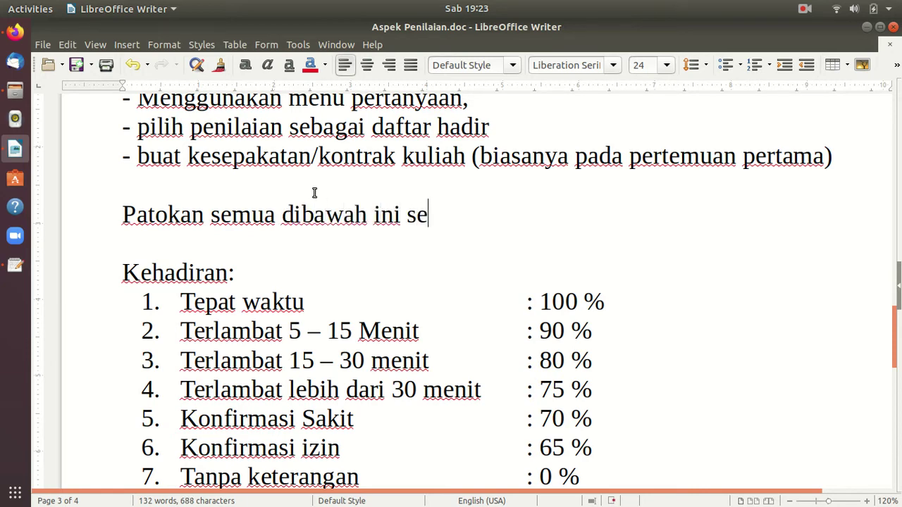
text(jak batas akh)
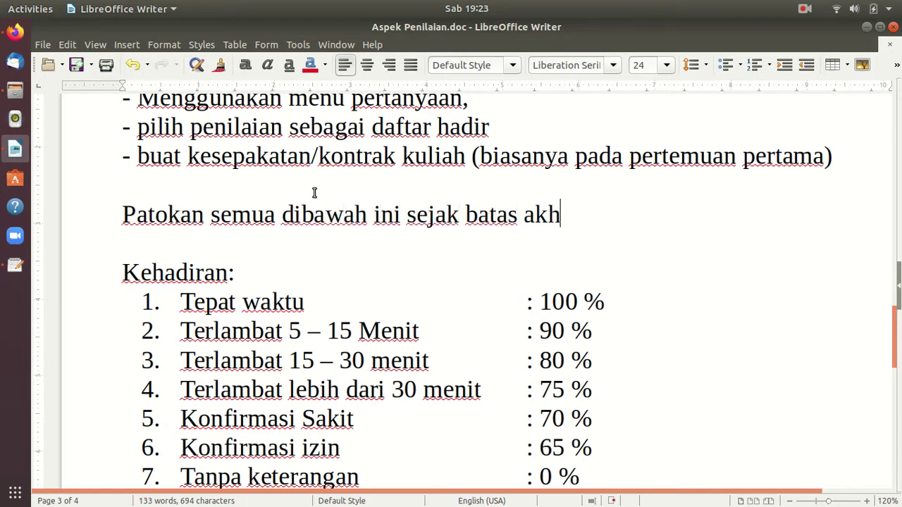
text(ir yang disett)
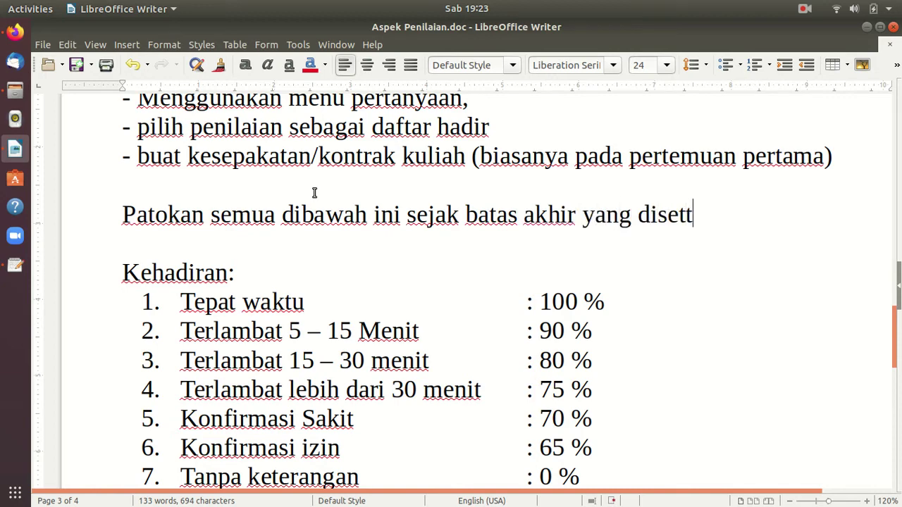
text(ing, dalam contoh)
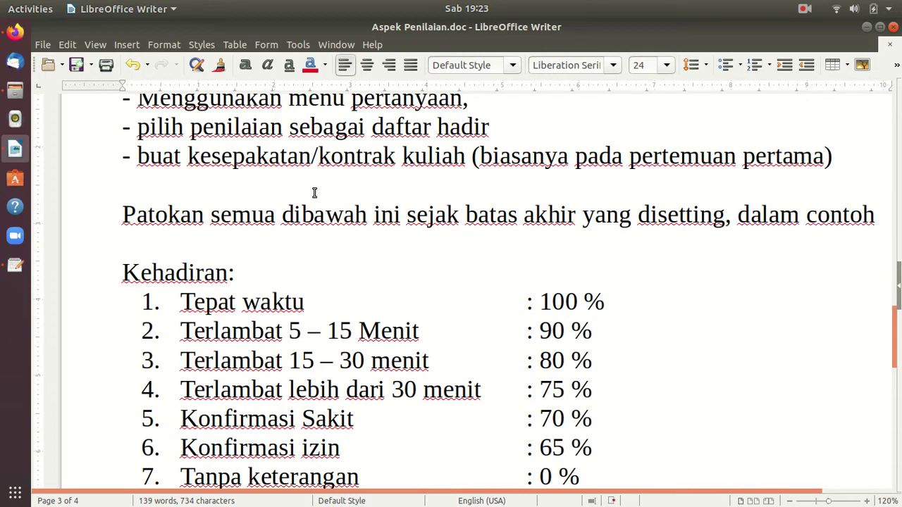
text( 14.30)
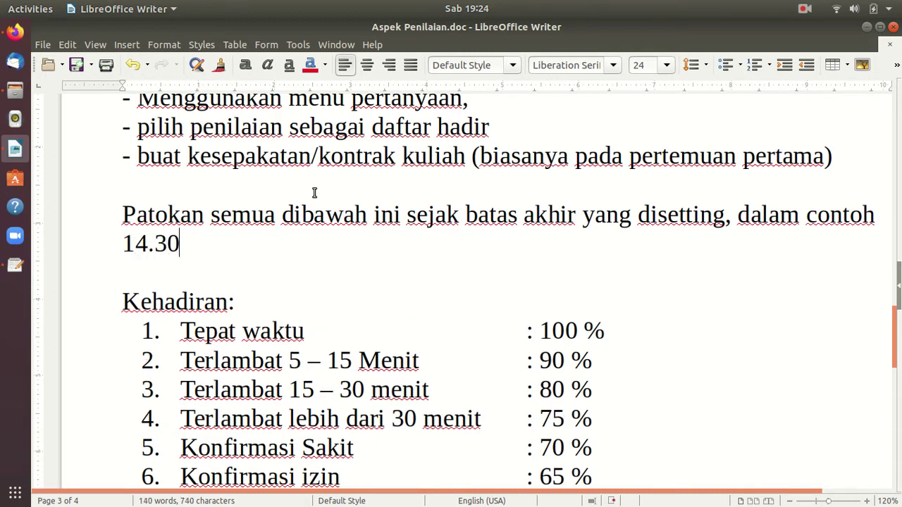
Return to the Classroom question and finish its deadline settings with the time 14.30
click(866, 30)
click(743, 380)
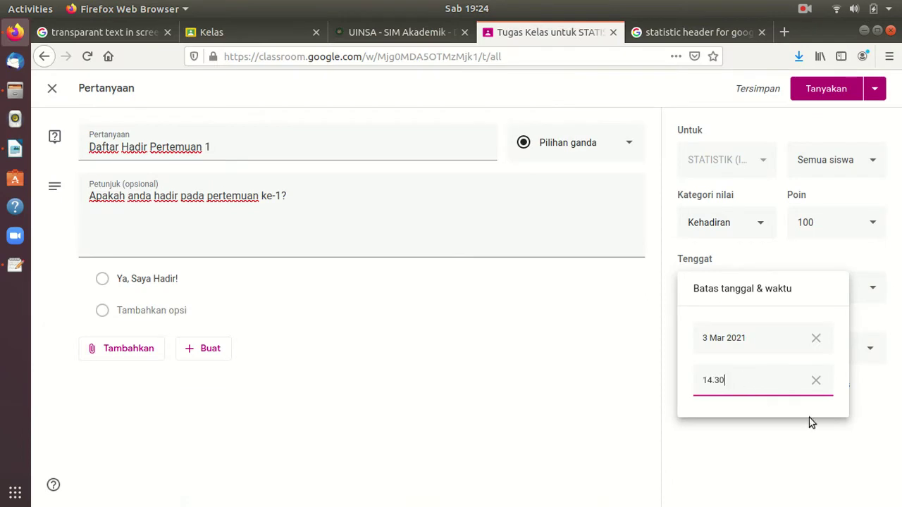
click(857, 453)
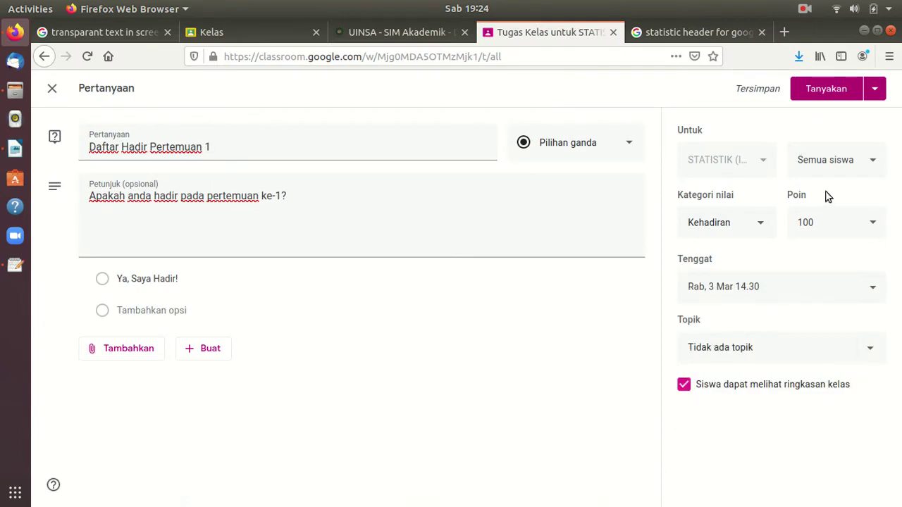
Schedule the question for 3 March 2021 at 12.30, checking the class start time in SIM Akademik
click(875, 89)
click(861, 115)
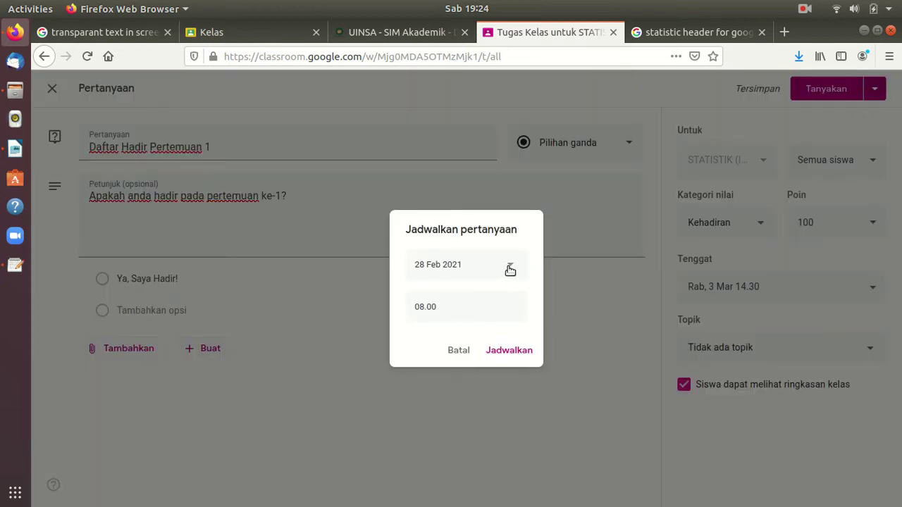
click(510, 268)
click(540, 296)
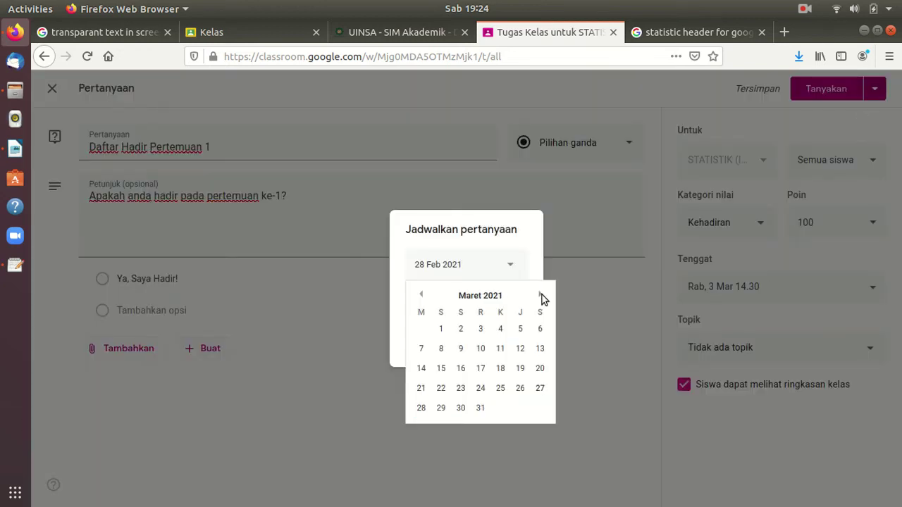
click(480, 329)
click(451, 310)
click(396, 32)
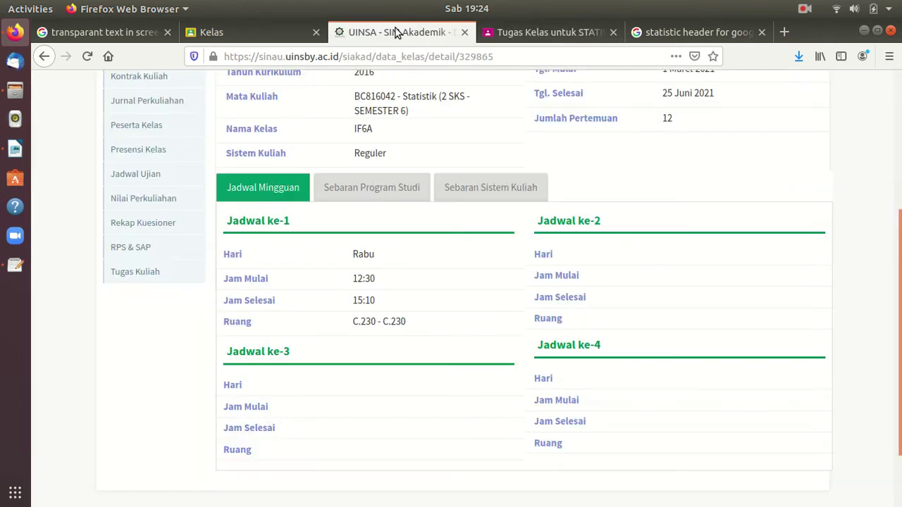
click(518, 32)
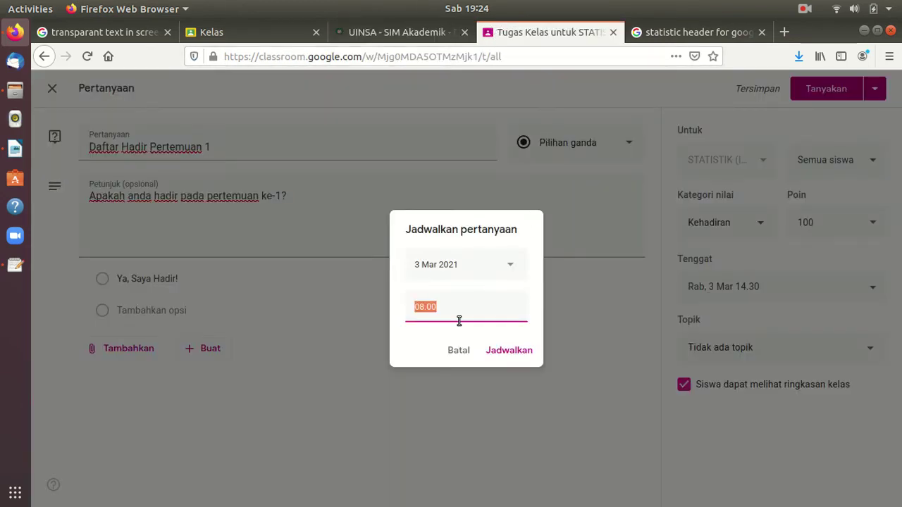
text(12.30)
click(492, 354)
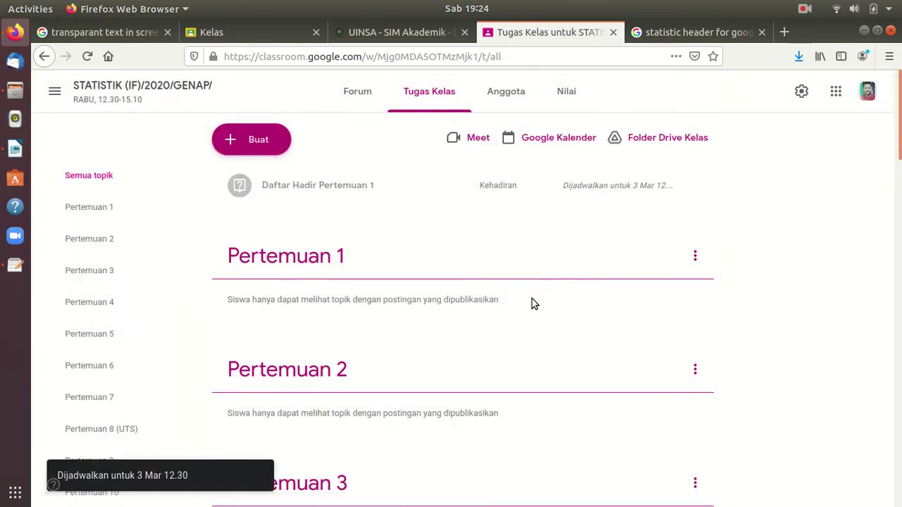
Reopen the scheduled question Daftar Hadir Pertemuan 1 for editing and set its deadline time to 13.15
click(694, 187)
click(669, 213)
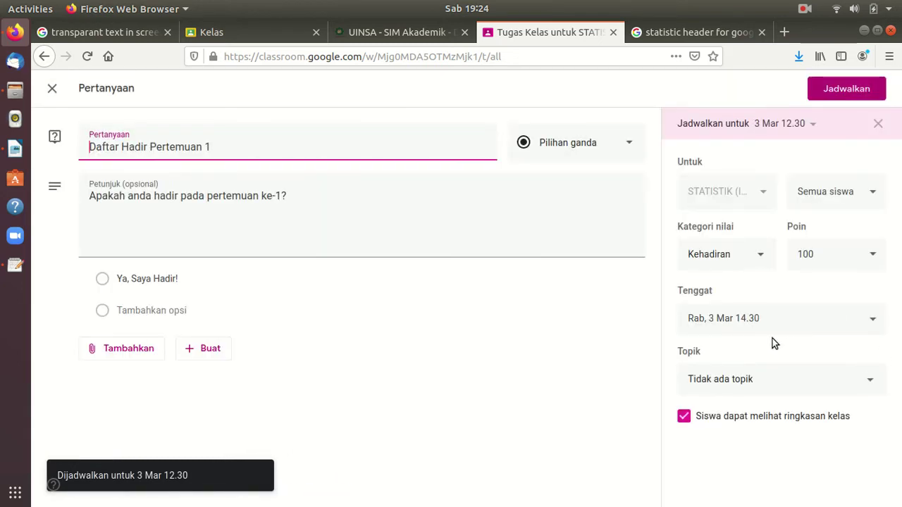
click(789, 327)
click(711, 412)
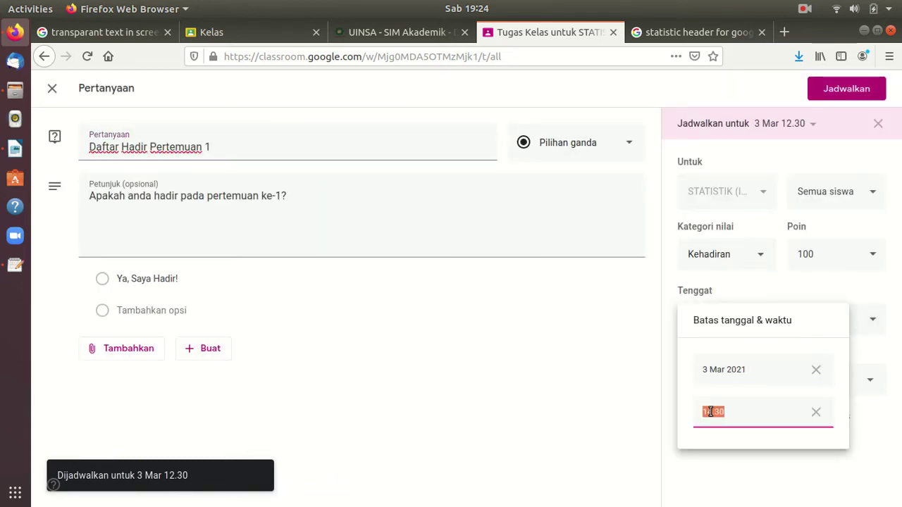
click(707, 411)
text(.15)
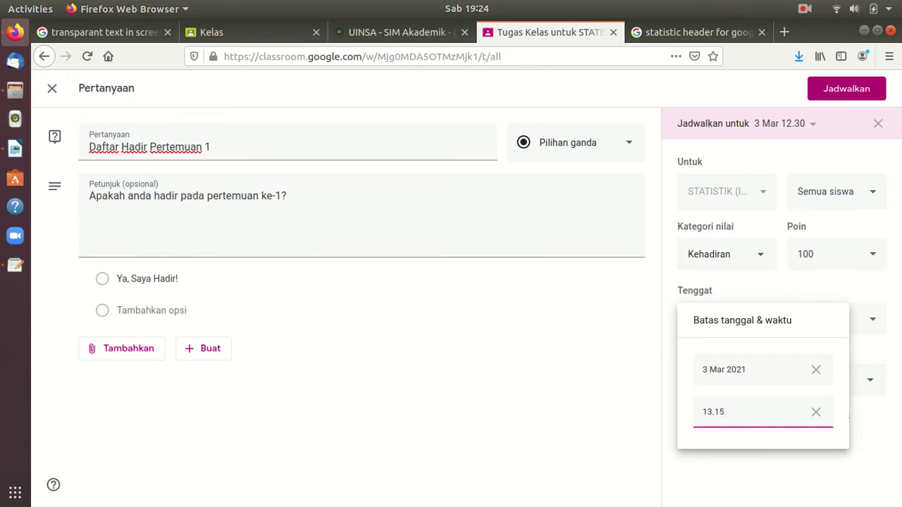
Change the example time in the document's "Patokan" line to 13.15, checking it against the Classroom deadline
click(14, 149)
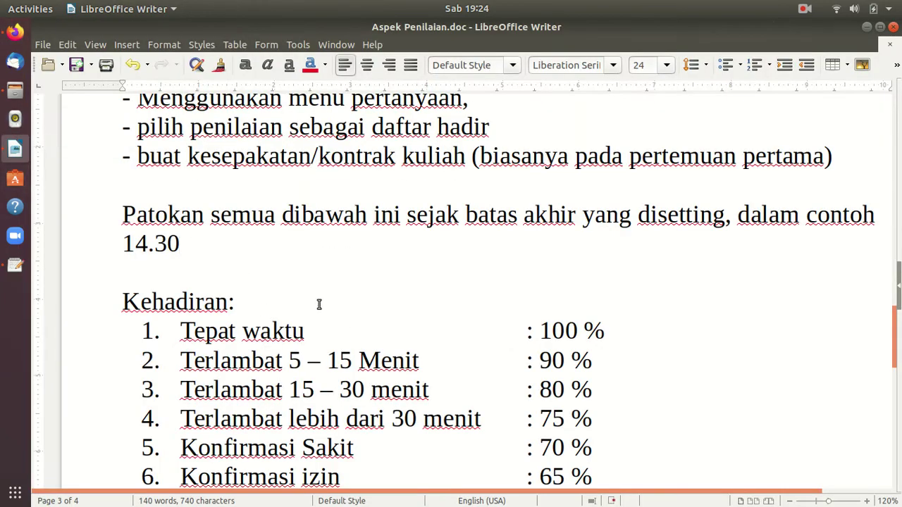
drag(141, 243, 181, 244)
text(3)
click(15, 33)
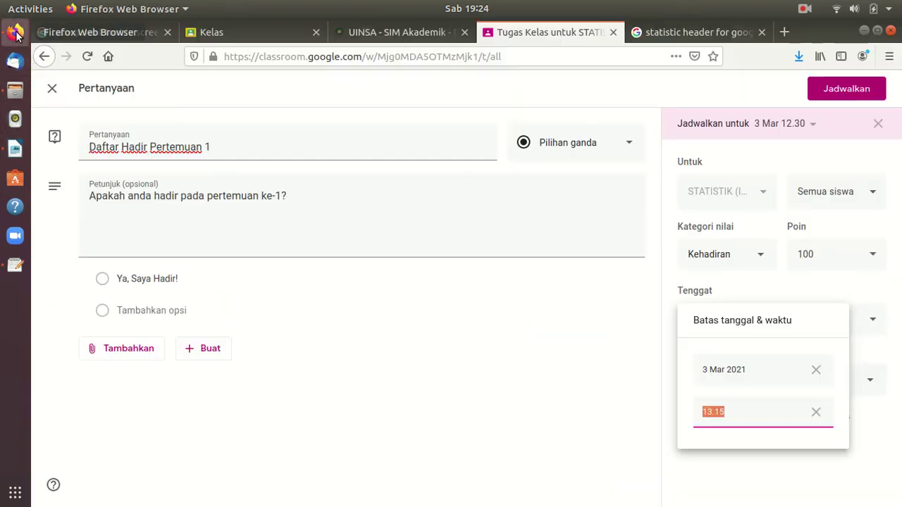
click(16, 148)
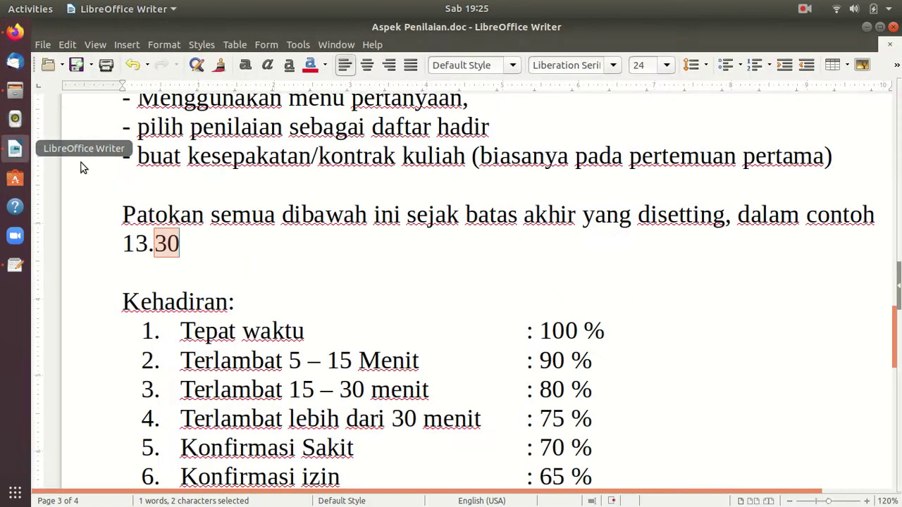
text(15)
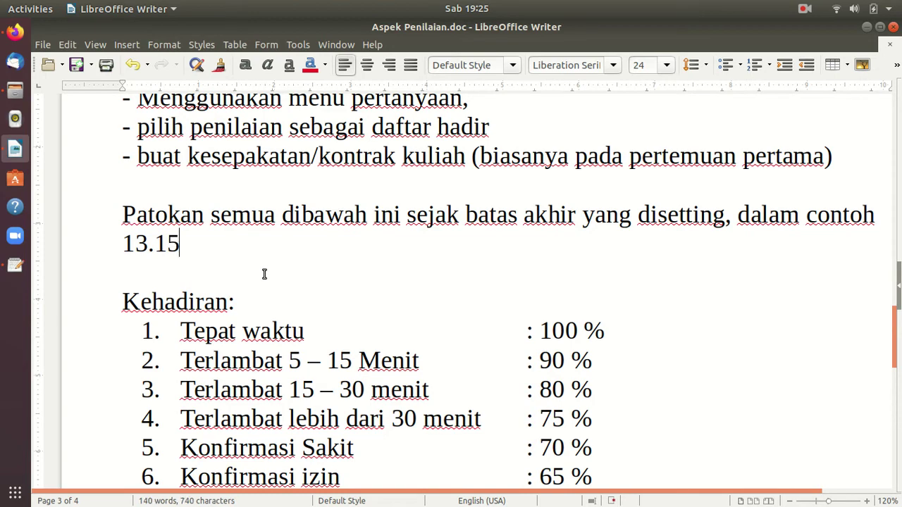
Return to the Classroom question, finish its deadline settings and assign it to the topic Pertemuan 1
click(866, 26)
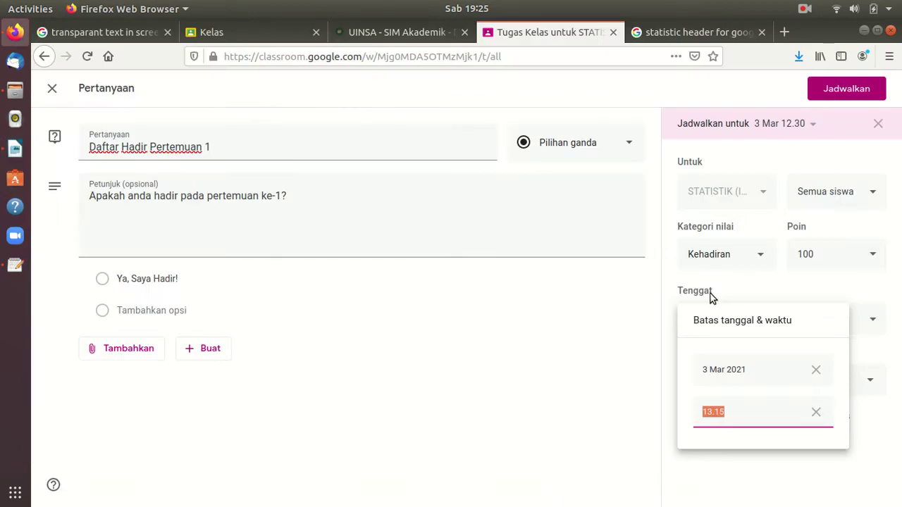
click(780, 476)
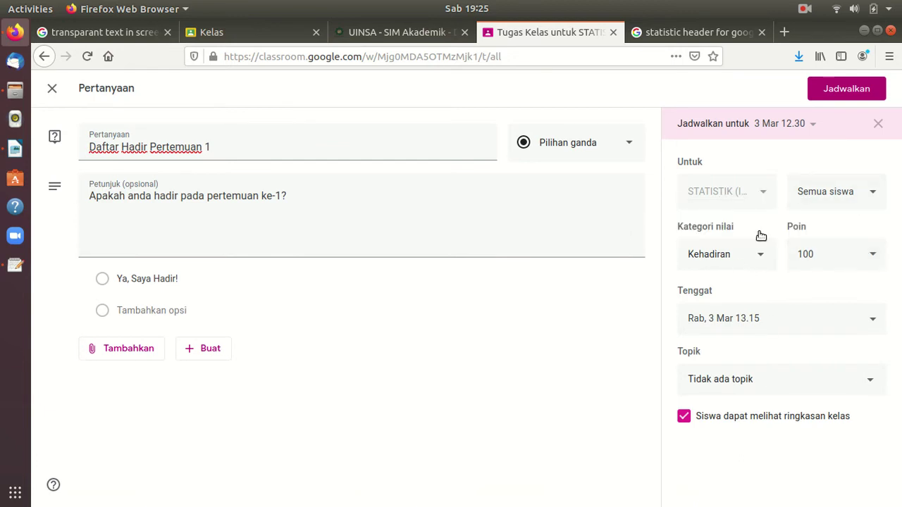
click(854, 383)
click(765, 182)
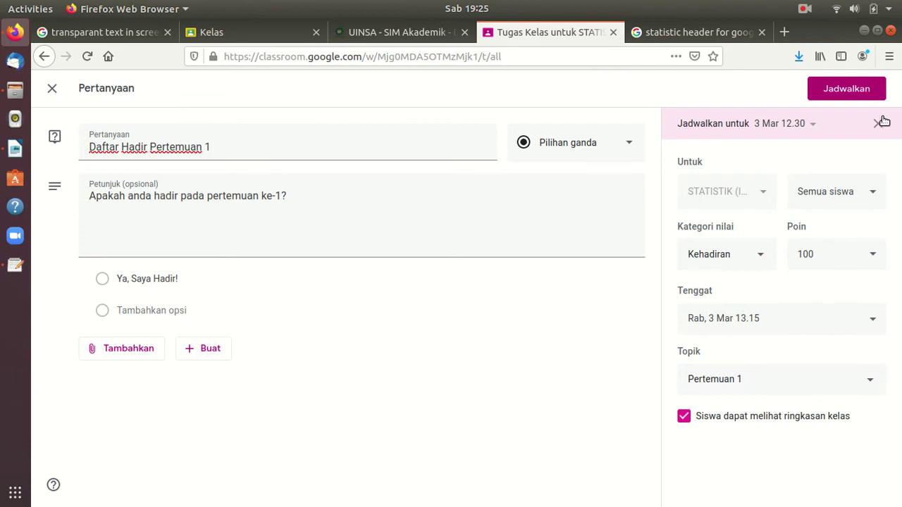
Check the question's scheduled date and time, and save it as a scheduled post
click(813, 129)
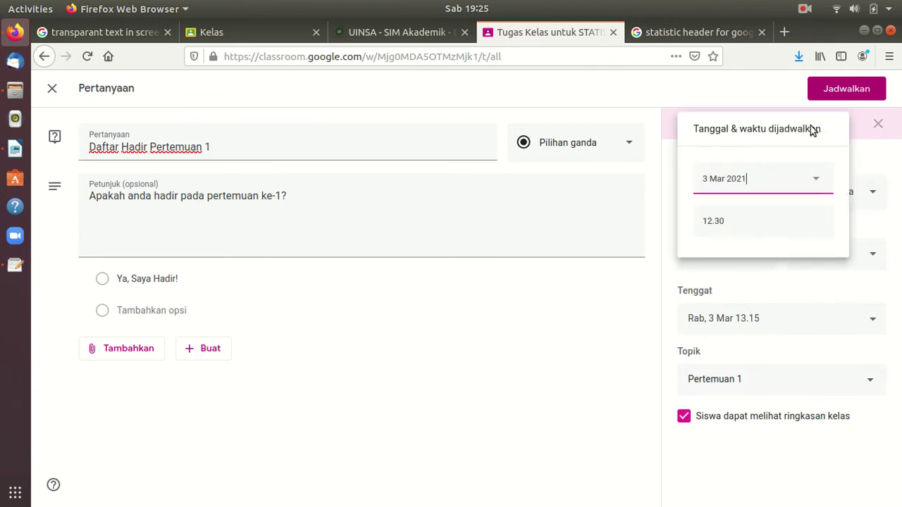
click(649, 319)
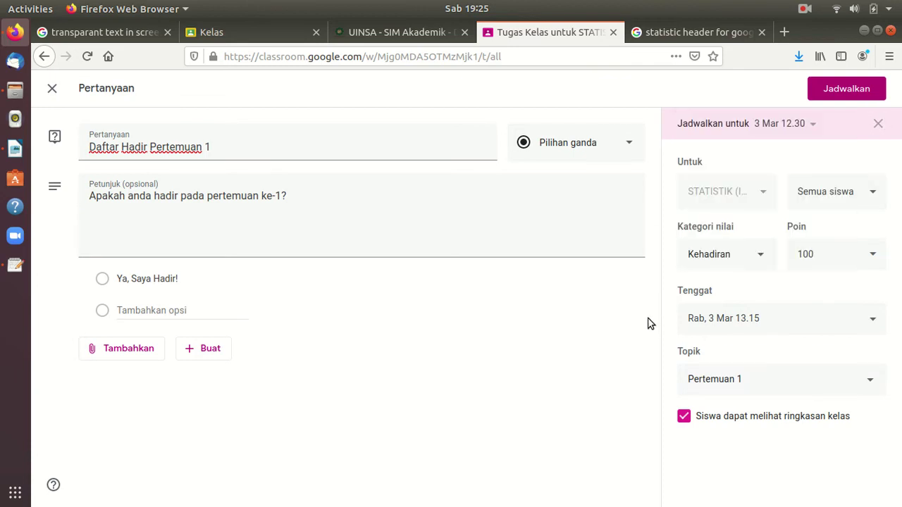
click(859, 91)
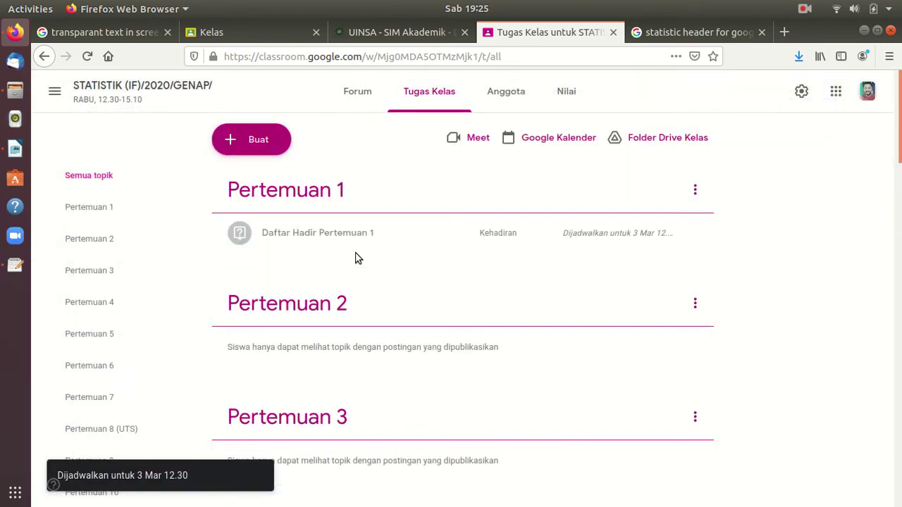
Review the details of Daftar Hadir Pertemuan 1 under the Pertemuan 1 topic, and switch back to the Writer document
click(414, 242)
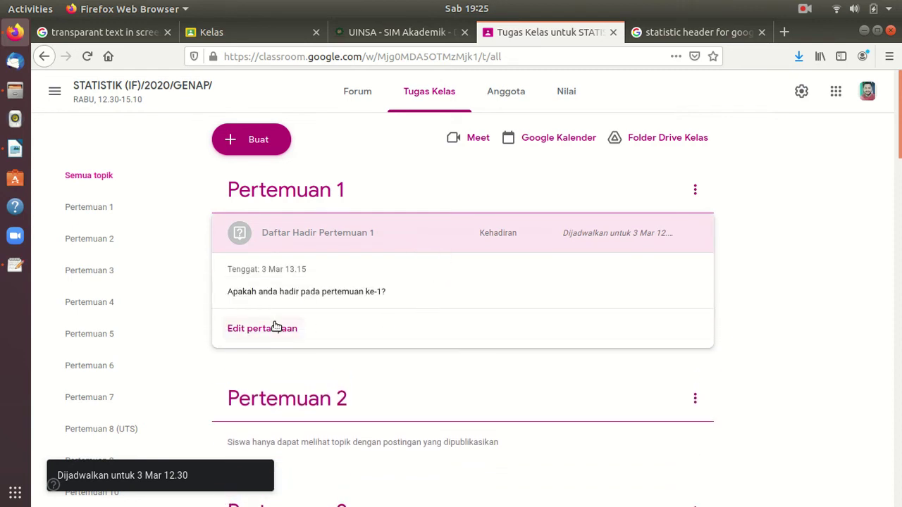
click(437, 246)
click(433, 246)
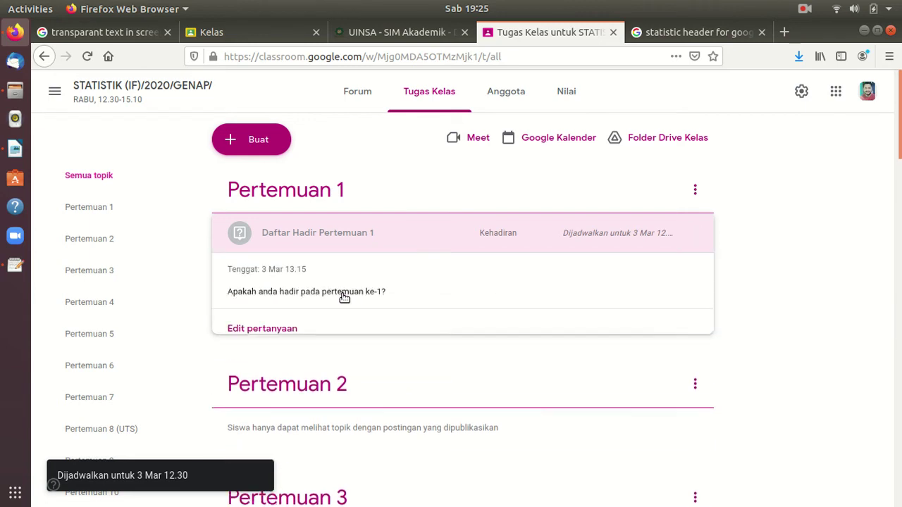
click(606, 234)
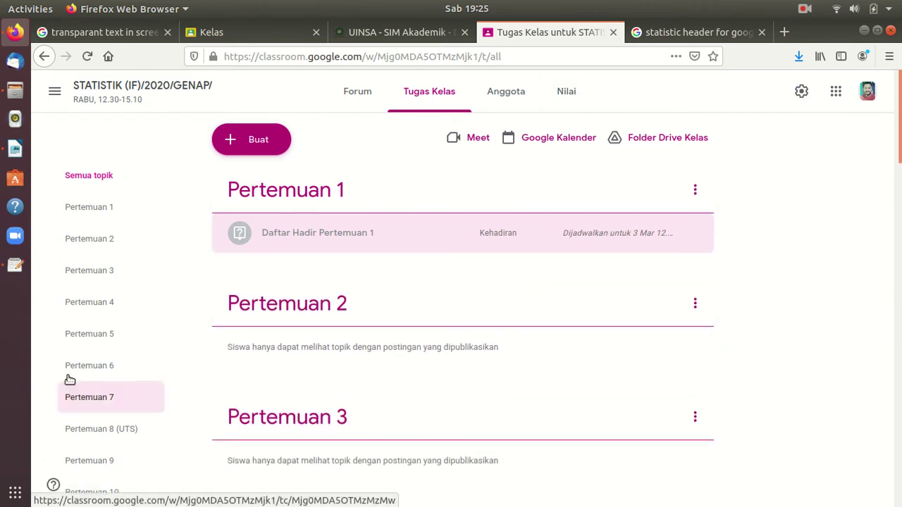
click(16, 150)
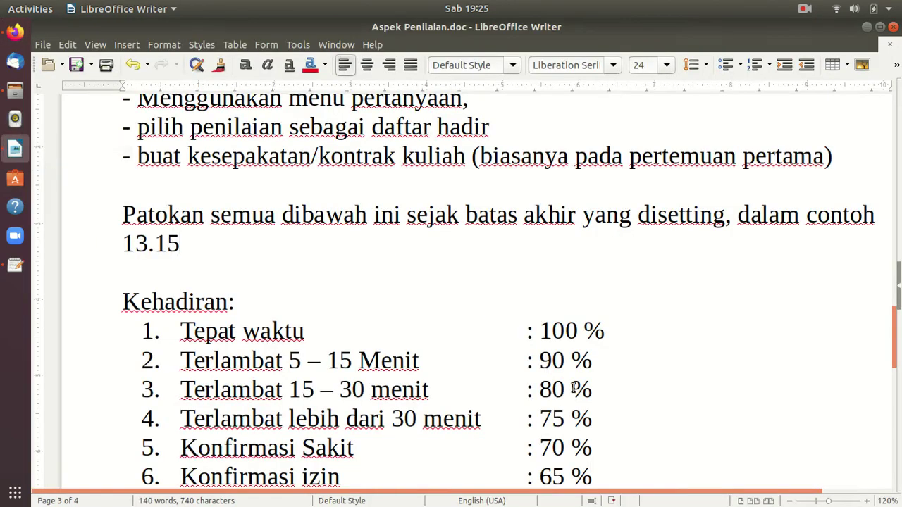
Add the line "Bagaimana cara membaca dan menilai kehadiran ?" on page 4, after the attendance percentages
scroll(646, 435, down, 5)
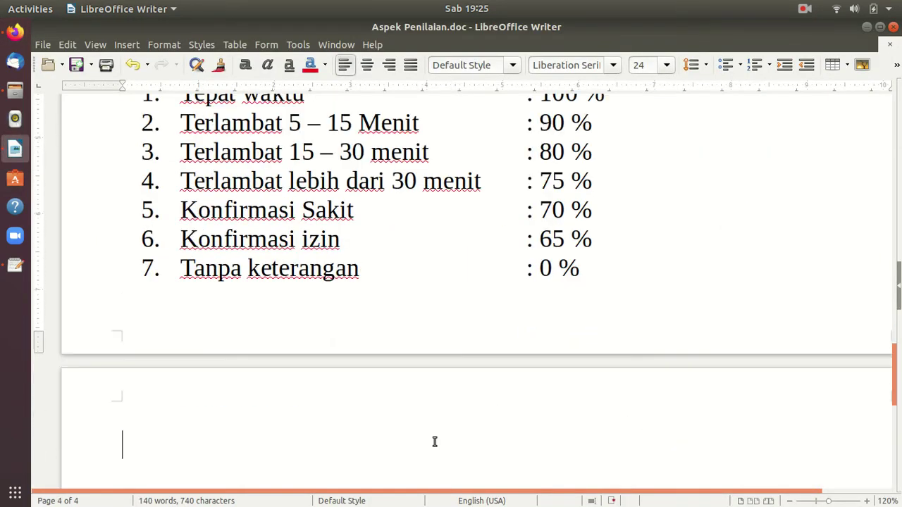
scroll(518, 459, down, 3)
text(B)
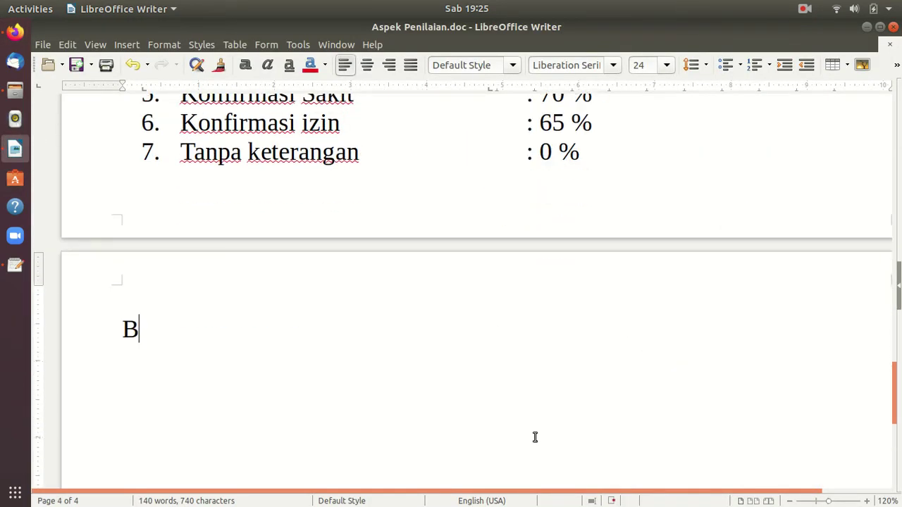
text(agaimana cara )
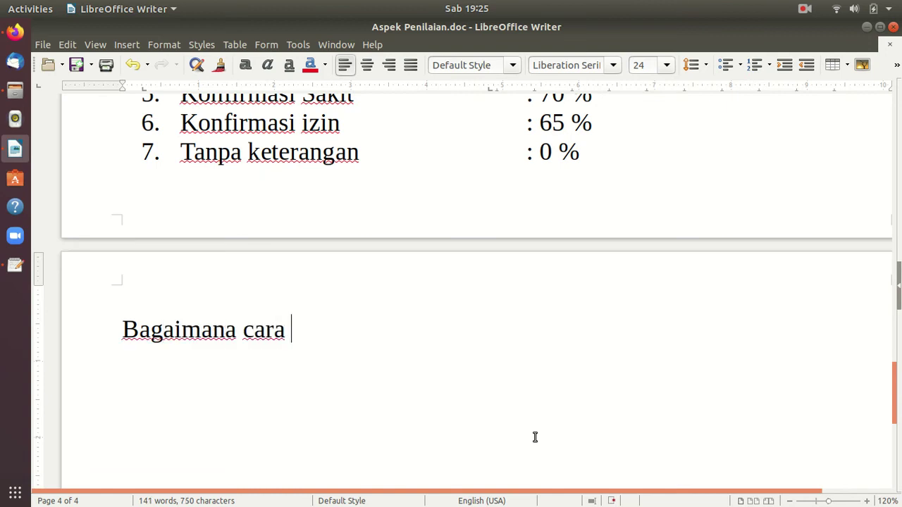
text(memb)
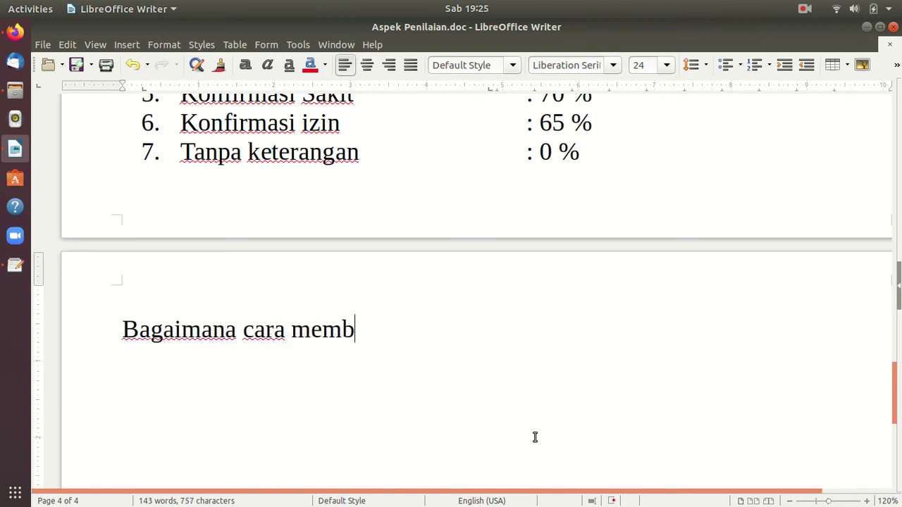
text(cca dan)
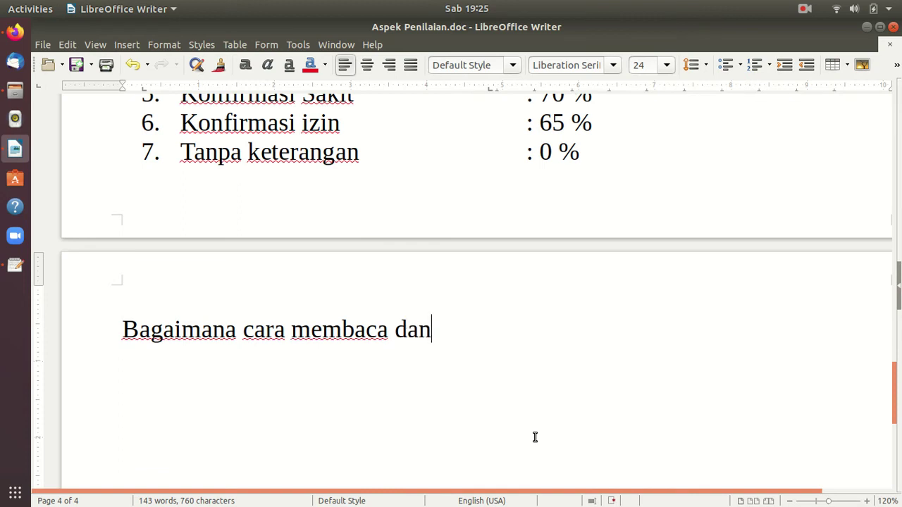
text( menilai )
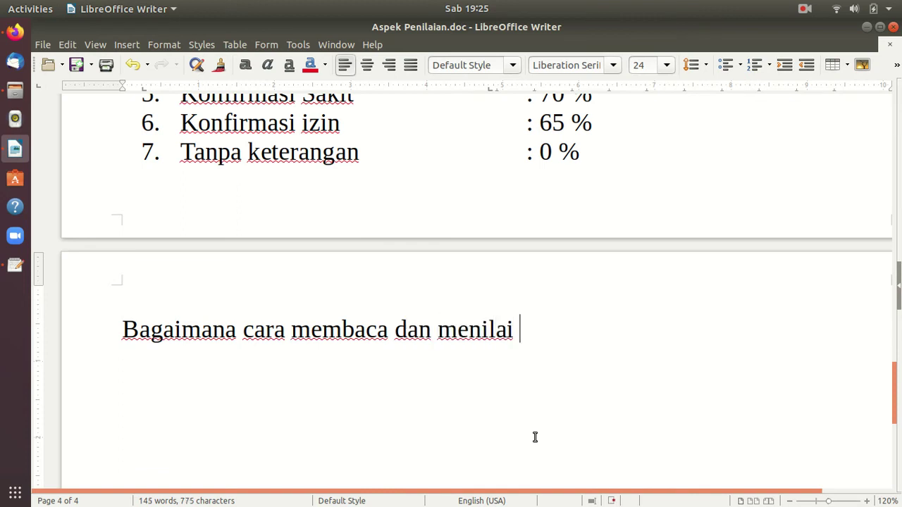
text(kehadiran ?)
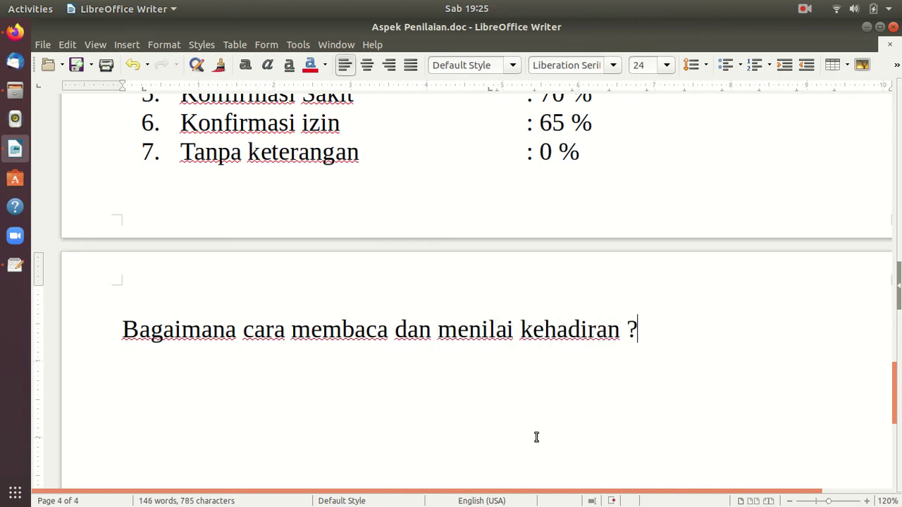
key(ctrl+z)
key(ctrl+z)
key(ctrl+z)
key(ctrl+z)
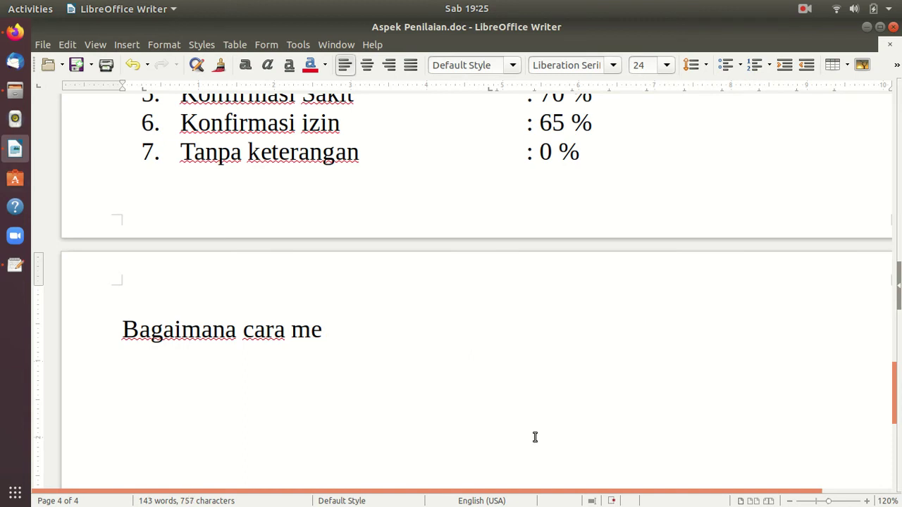
key(BackSpace)
text(aca )
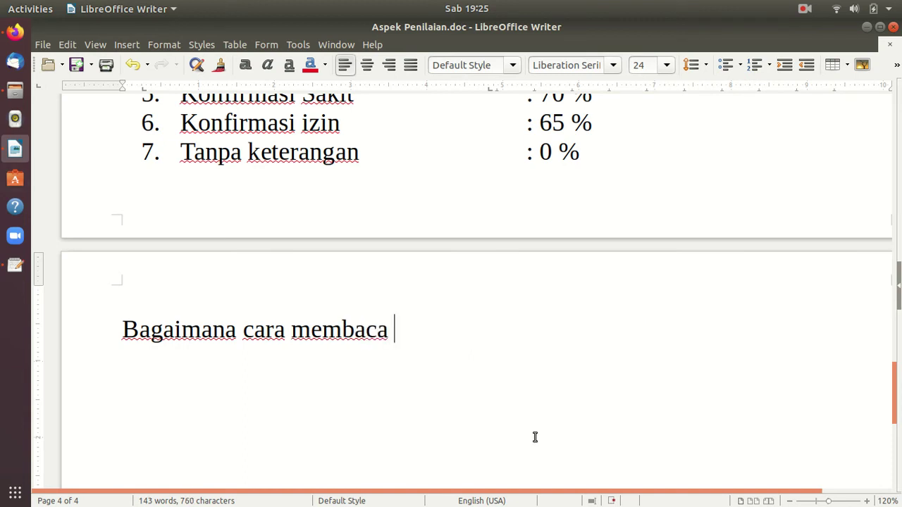
text(dan menilai )
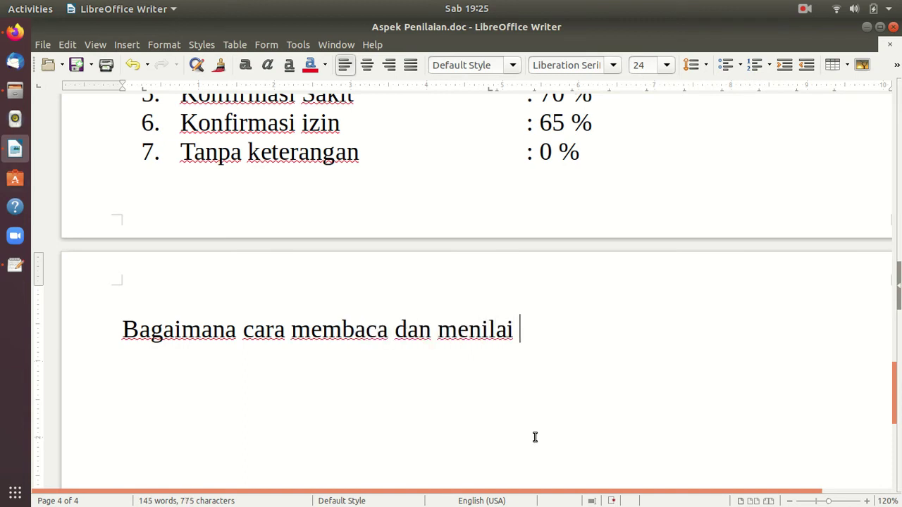
text(kehadiran ?)
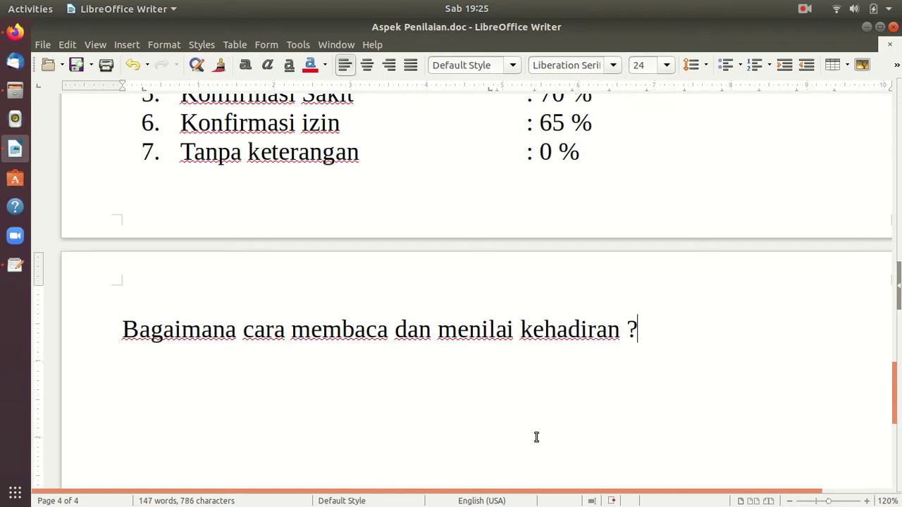
Switch to Google Classroom in Firefox, discard the open class edit and open the class Astronomi-3A
click(28, 33)
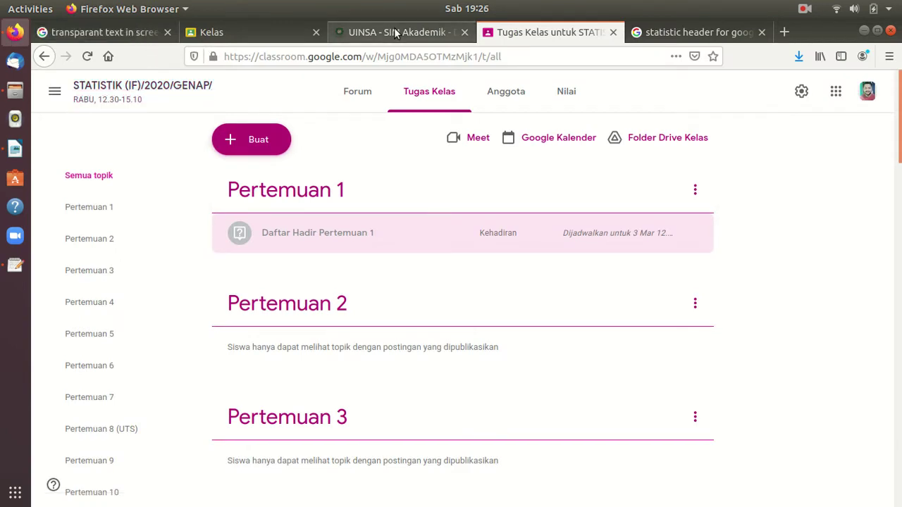
click(211, 31)
click(581, 392)
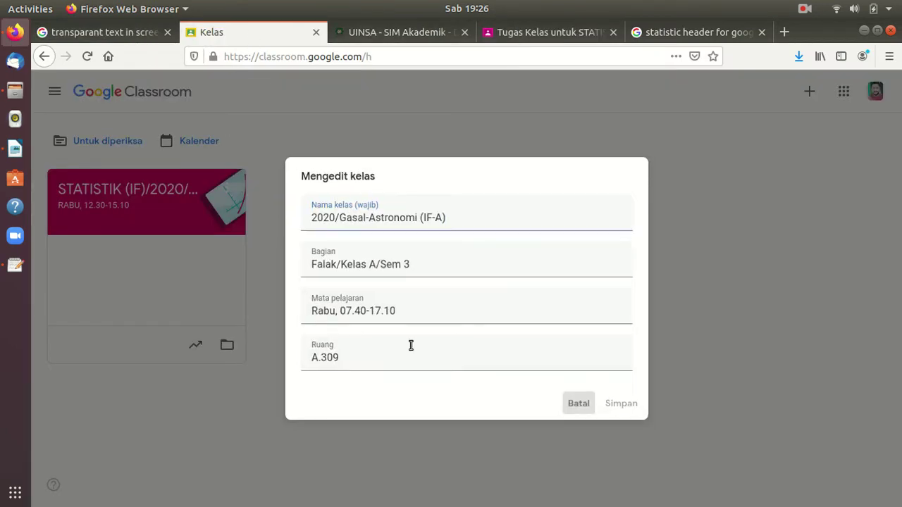
click(54, 91)
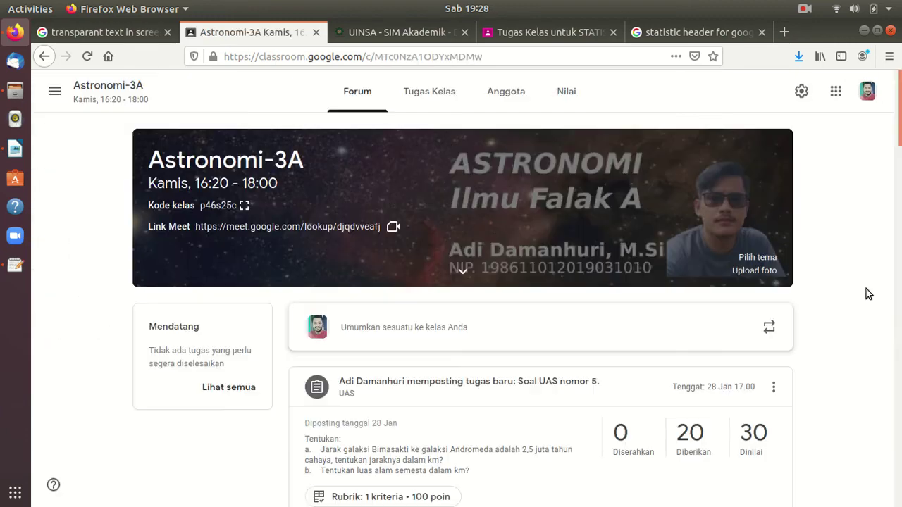
scroll(865, 288, down, 3)
scroll(860, 303, up, 1)
scroll(860, 303, up, 3)
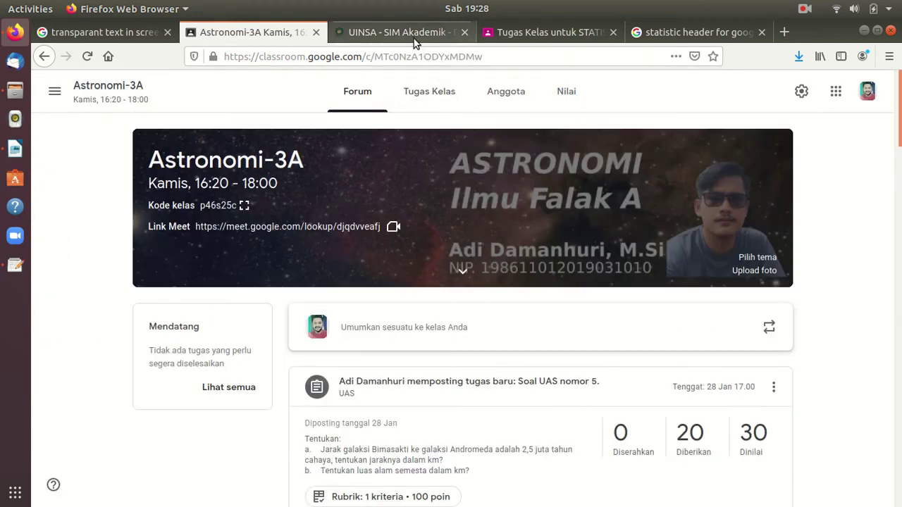
Find Daftar Hadir Pertemuan 3 in the Astronomi-3A classwork and open its student answers
click(433, 93)
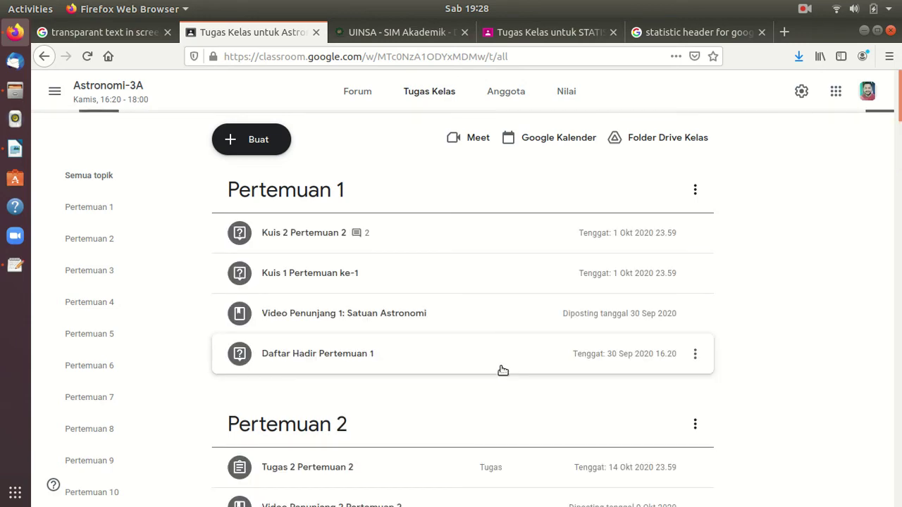
scroll(385, 410, down, 10)
scroll(356, 465, up, 4)
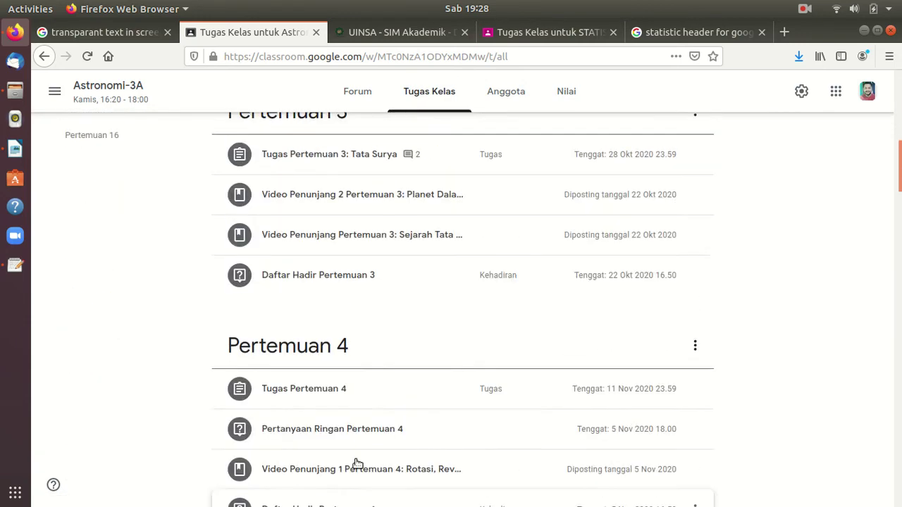
click(391, 379)
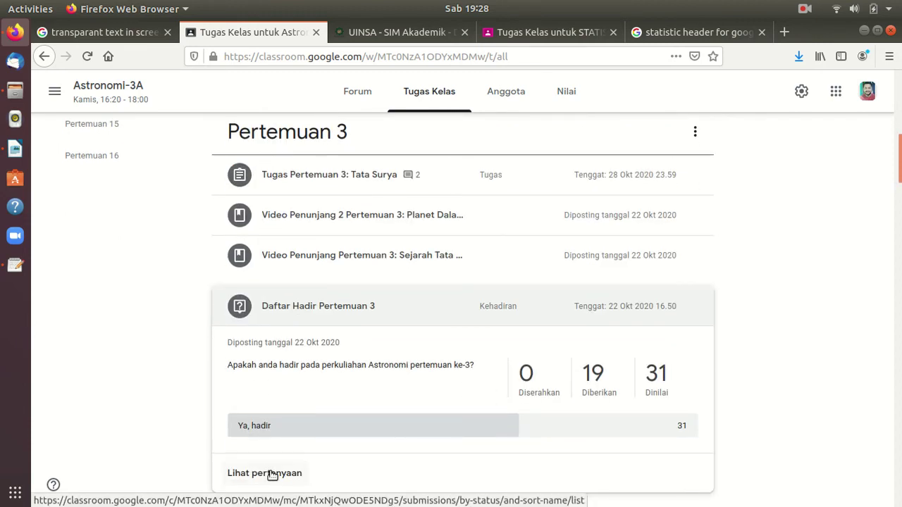
click(272, 473)
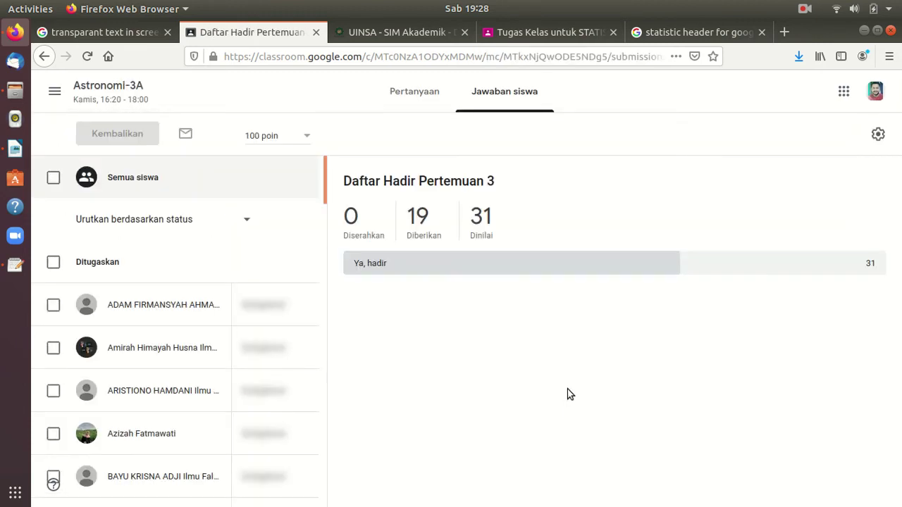
Check the question and deadline of Daftar Hadir Pertemuan 3, and look through its missing and graded students
click(411, 94)
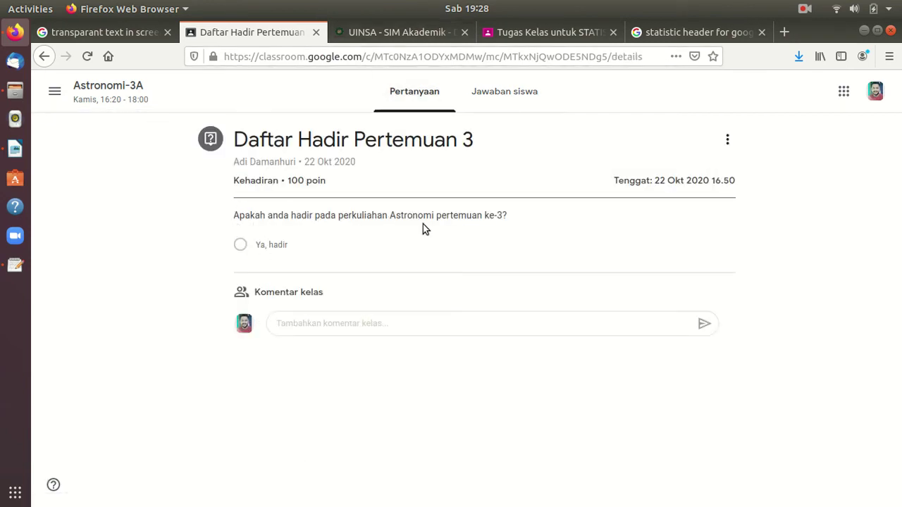
click(522, 92)
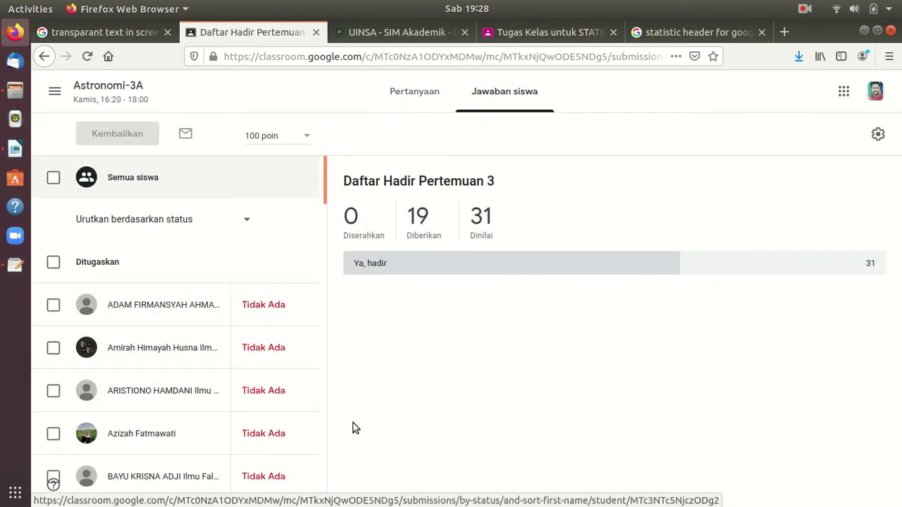
scroll(227, 334, down, 10)
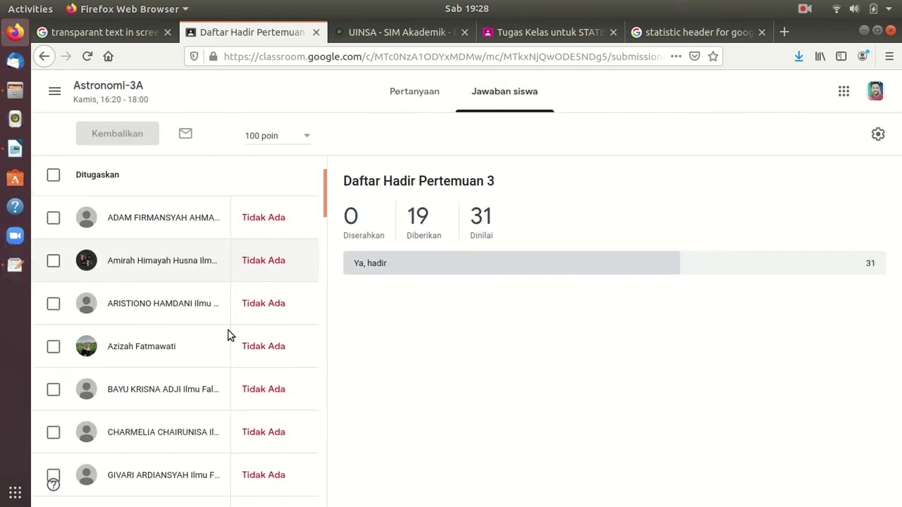
scroll(233, 350, down, 5)
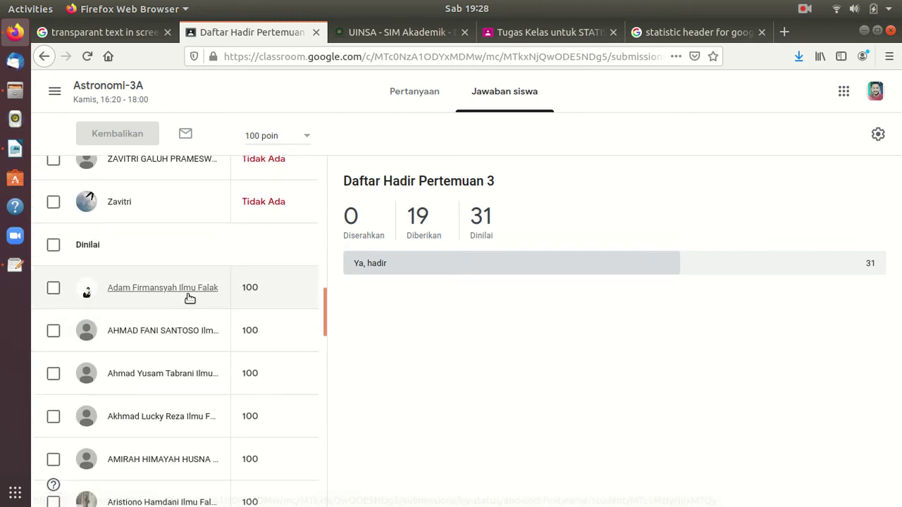
Open the first graded student's answer, review its submission and grading history, and close the history
click(155, 293)
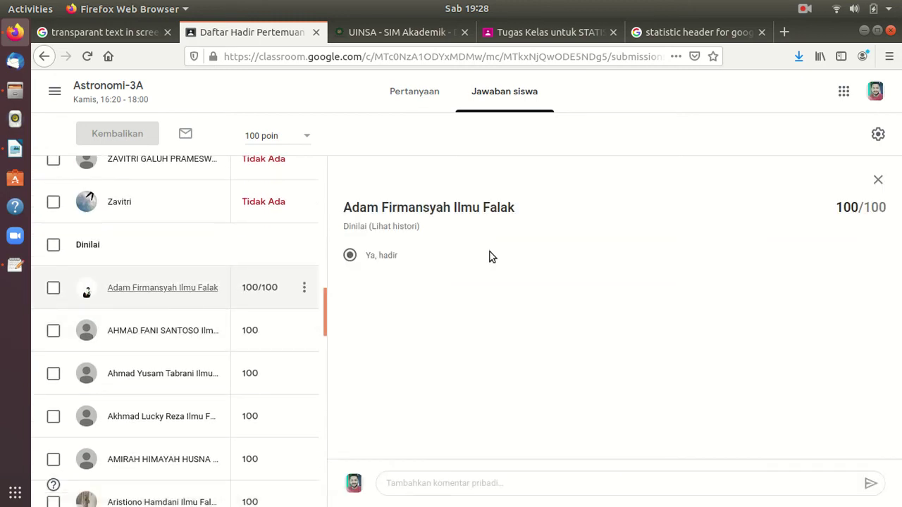
click(401, 227)
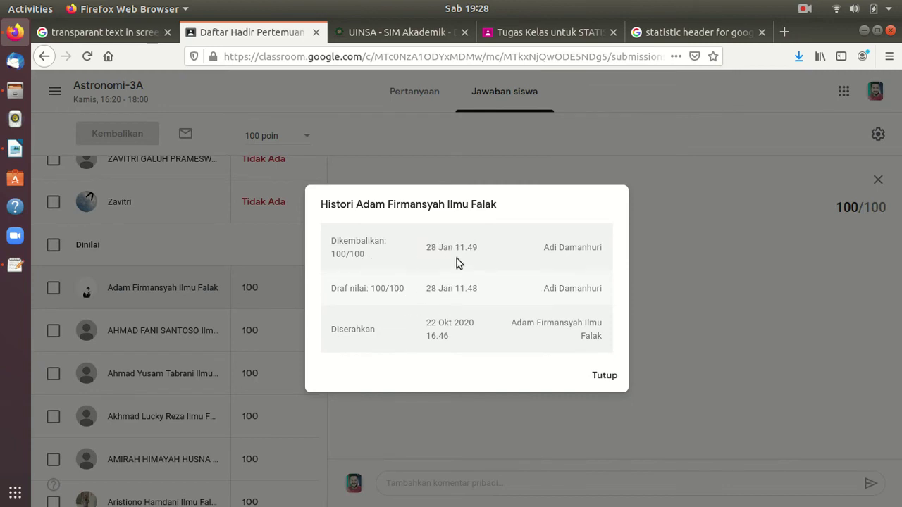
drag(454, 247, 536, 322)
click(602, 375)
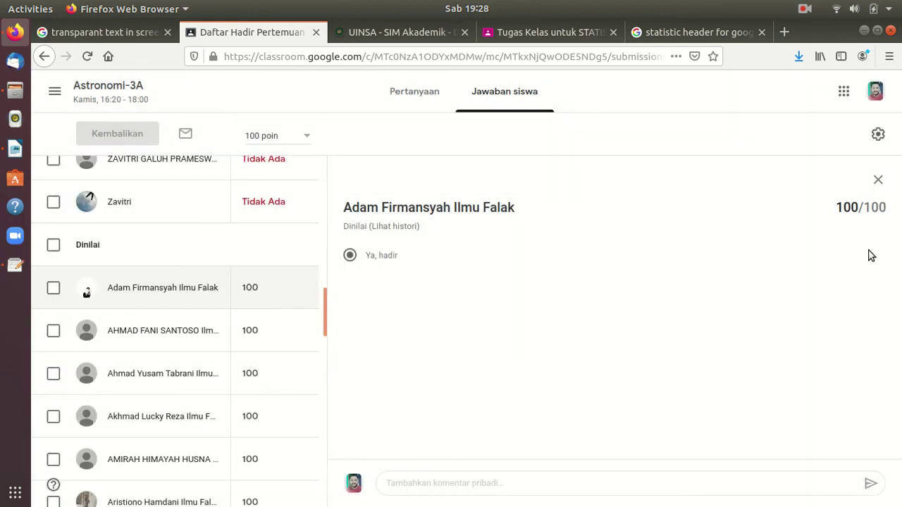
Arrange the Writer document and Classroom side by side, showing the Kehadiran percentages next to the graded student's submission history
click(249, 296)
click(15, 149)
drag(673, 31, 901, 185)
scroll(743, 317, down, 1)
scroll(742, 301, up, 5)
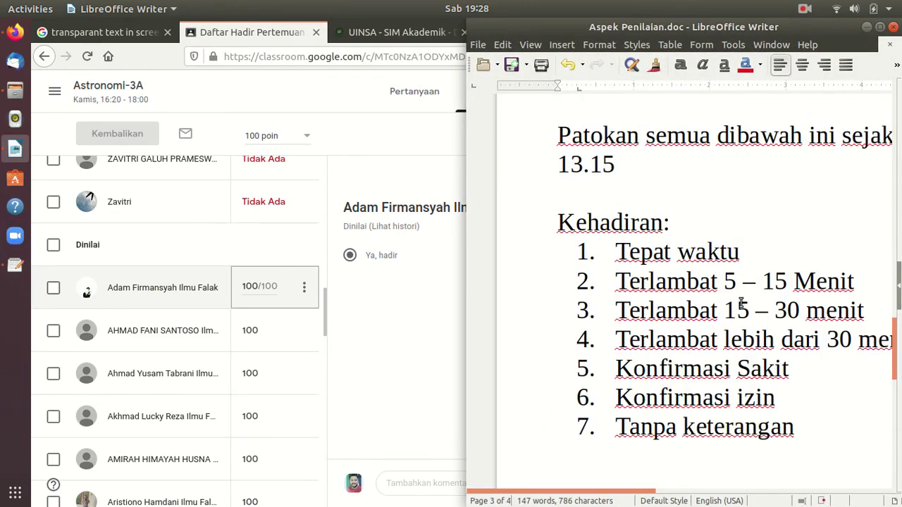
scroll(741, 304, down, 4)
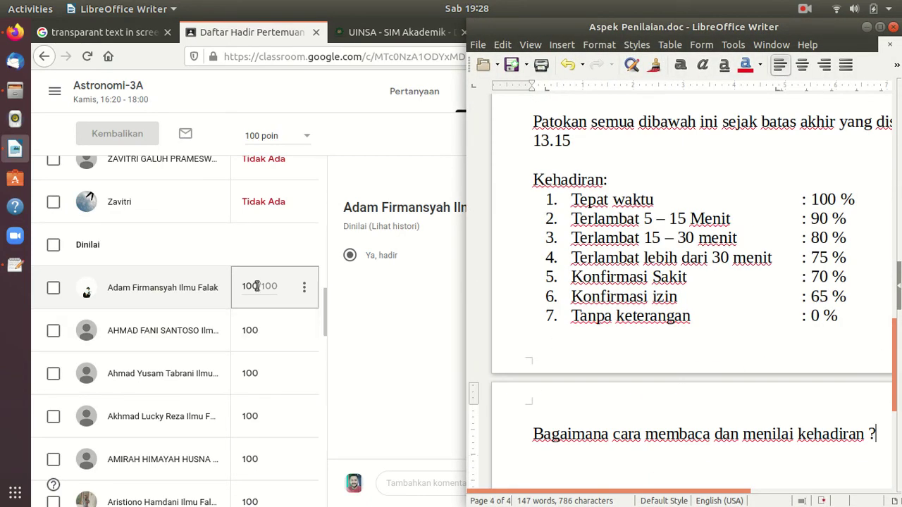
click(405, 226)
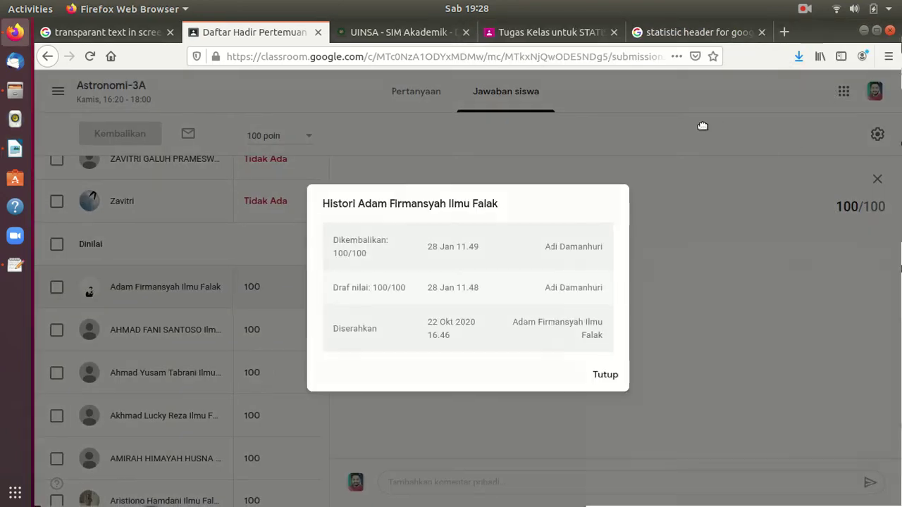
click(864, 31)
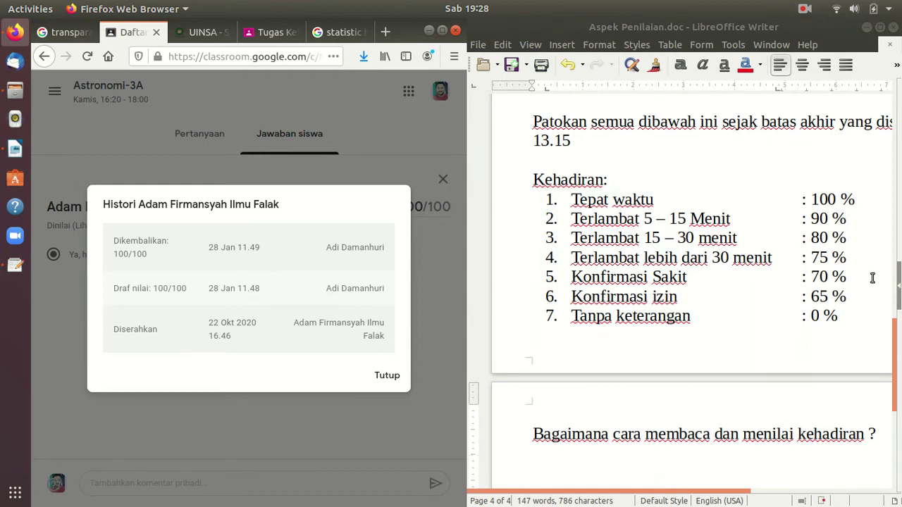
Compare the student's submission history with the Kehadiran categories in the document, and close the history
click(673, 200)
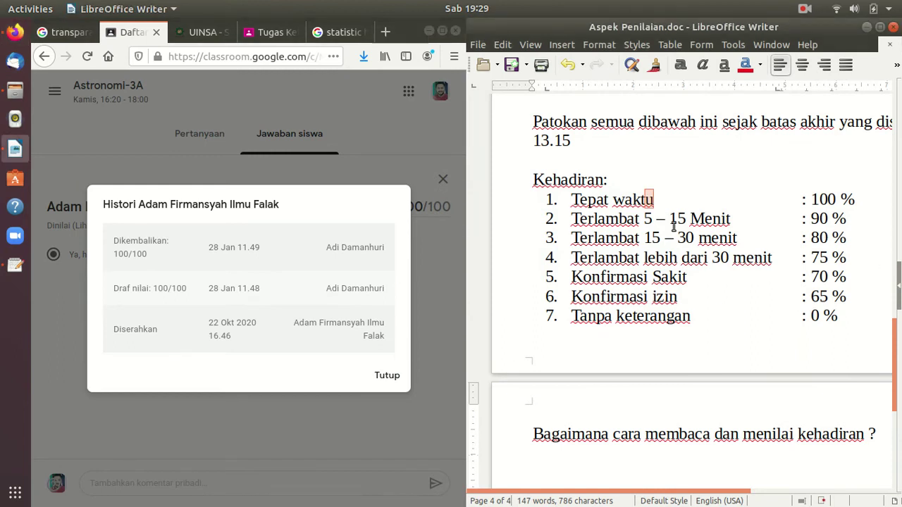
drag(673, 226, 793, 233)
click(758, 270)
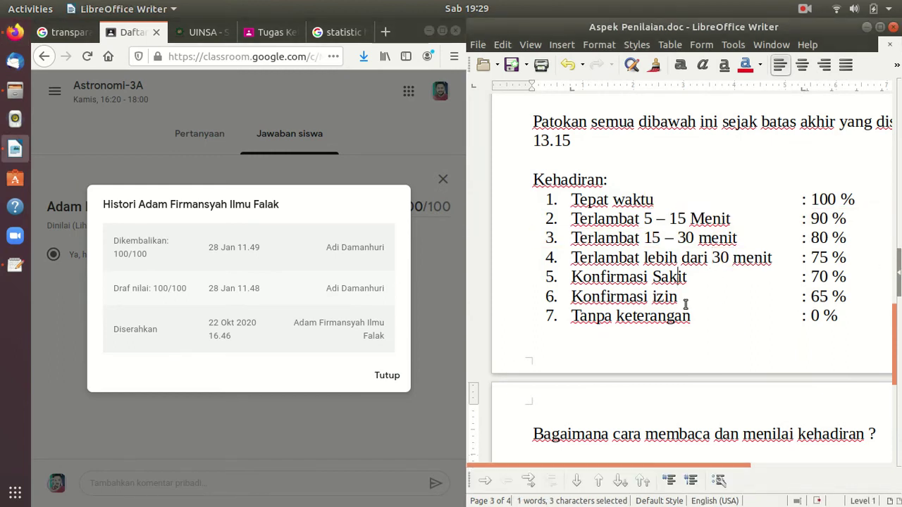
click(378, 381)
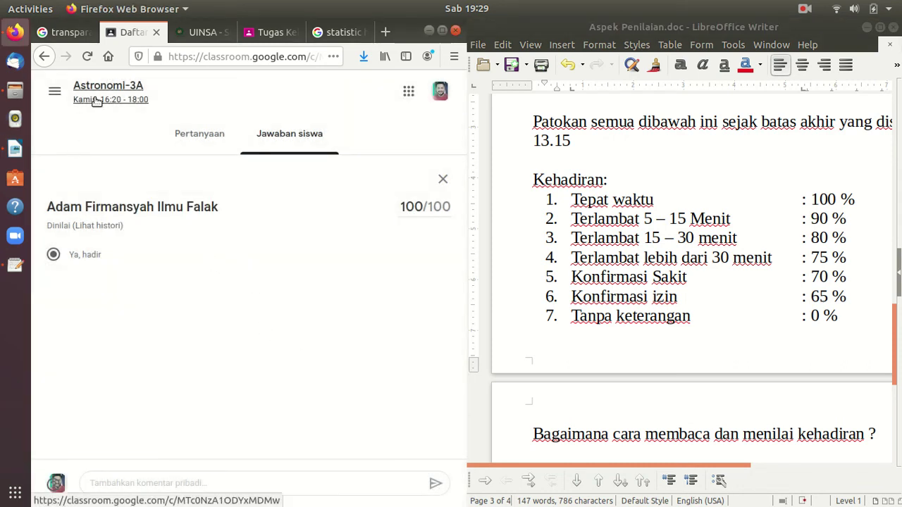
Return to the student list and open the first student under Ditugaskan marked Tidak Ada
click(443, 178)
scroll(246, 384, down, 3)
scroll(246, 383, up, 2)
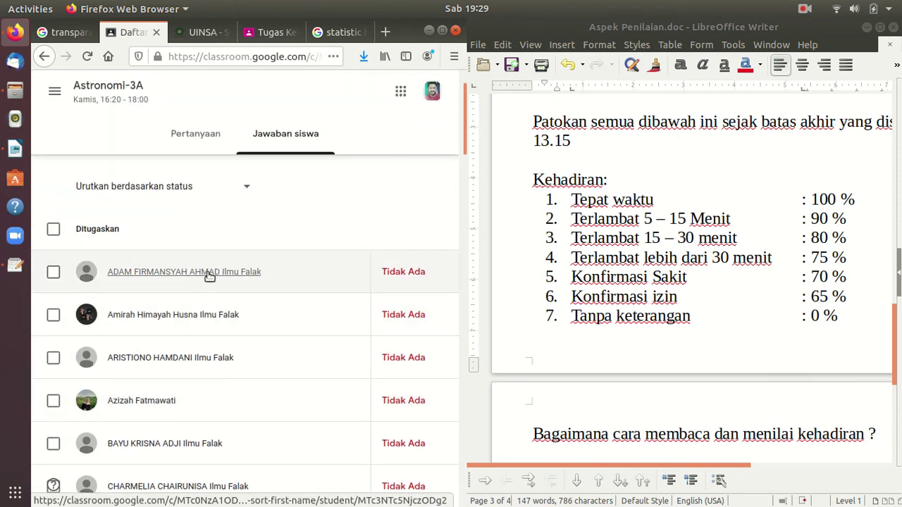
click(208, 276)
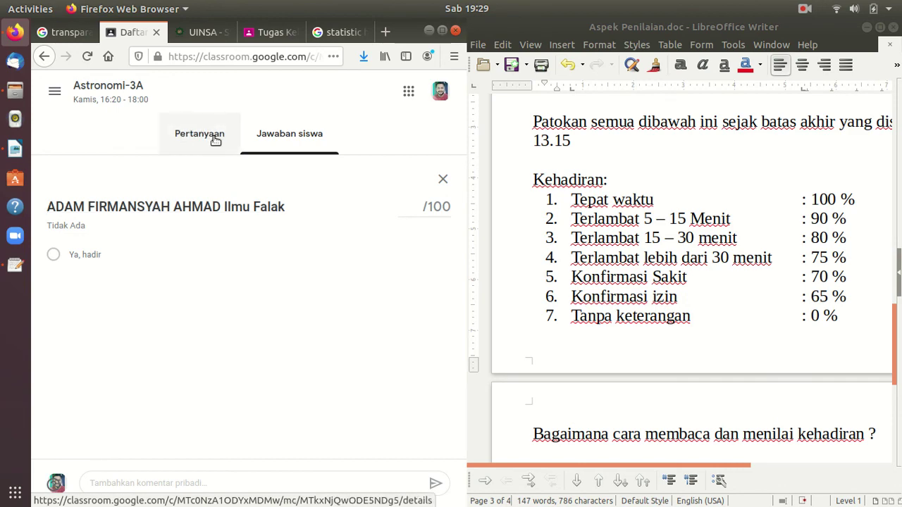
Return to the student list, open the first answer marked Selesai, terlambat with 95/100, review its submission history, and close the history
click(442, 179)
scroll(265, 398, down, 3)
scroll(272, 384, down, 20)
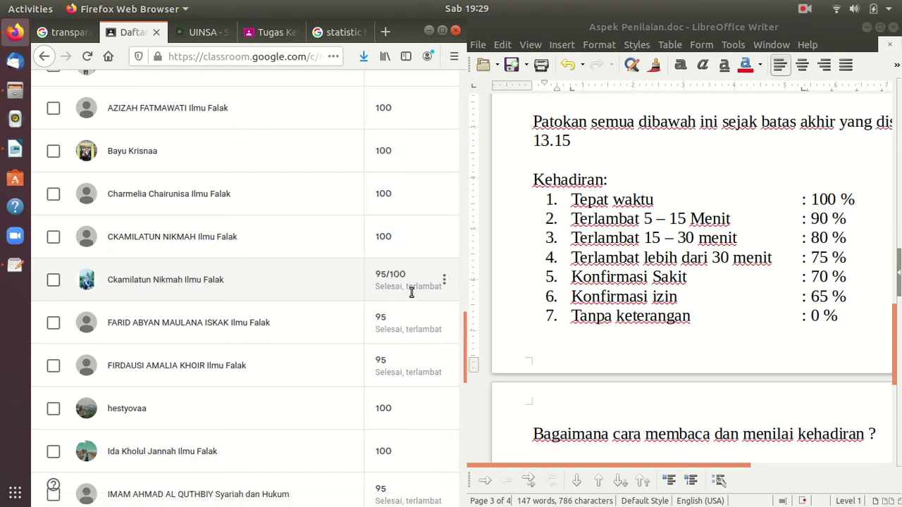
click(205, 293)
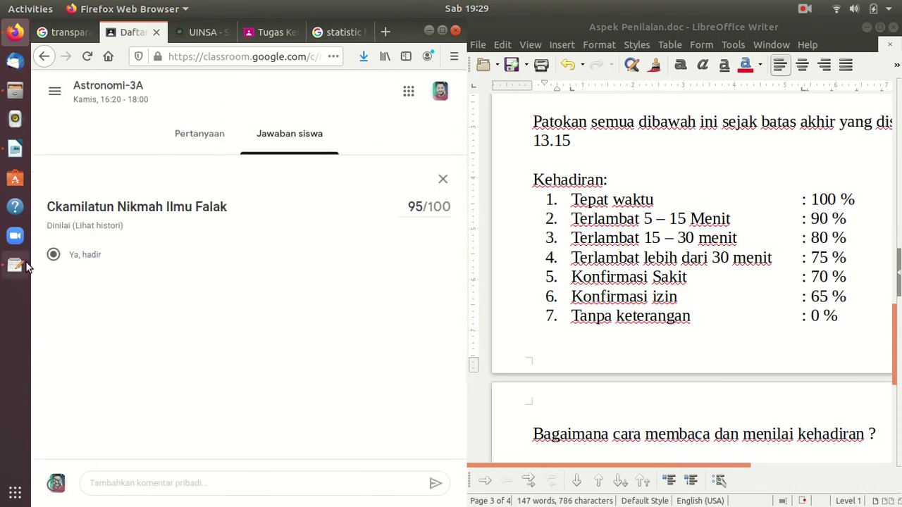
click(90, 226)
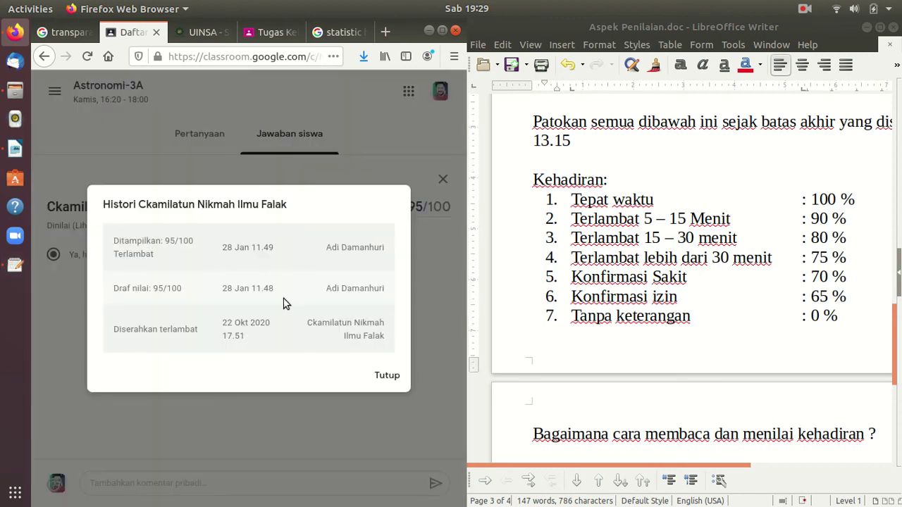
double_click(238, 337)
click(314, 344)
click(387, 374)
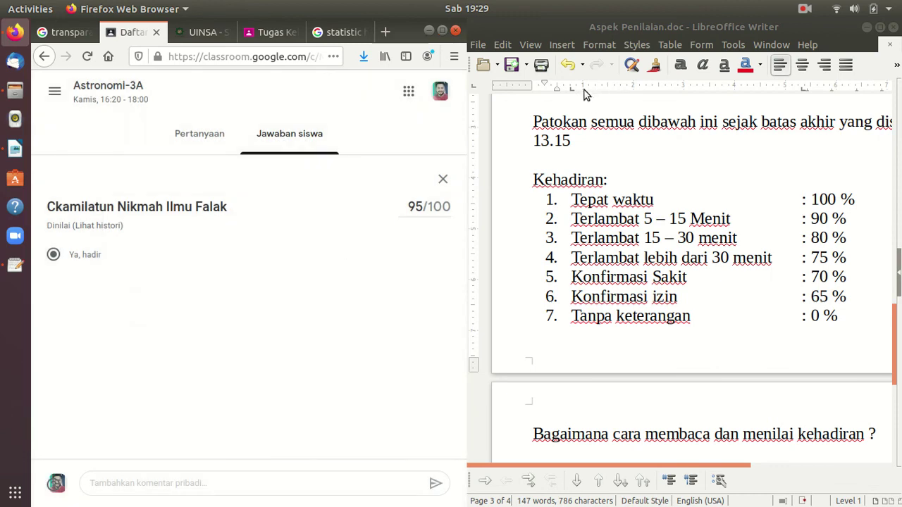
Maximize the Writer document and add the closing line "Demikian, Terima kasih" below the question about reading and grading attendance
click(880, 27)
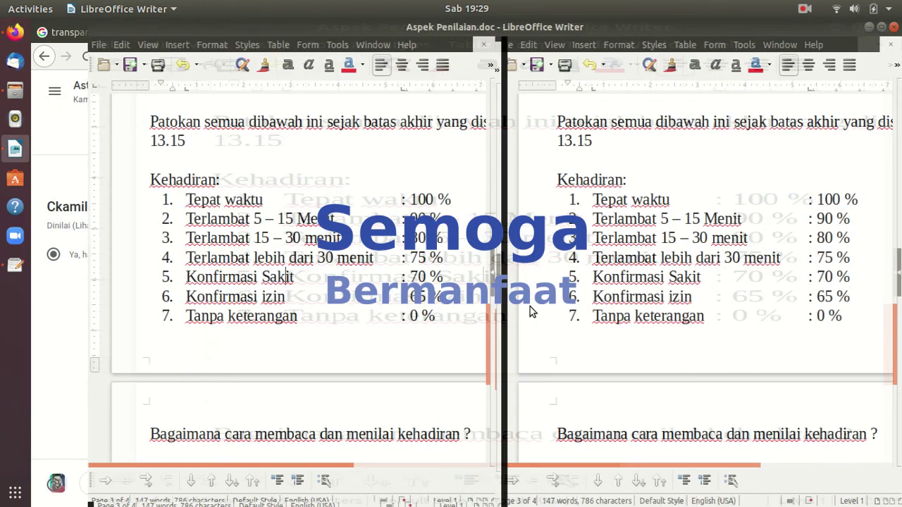
scroll(520, 329, down, 5)
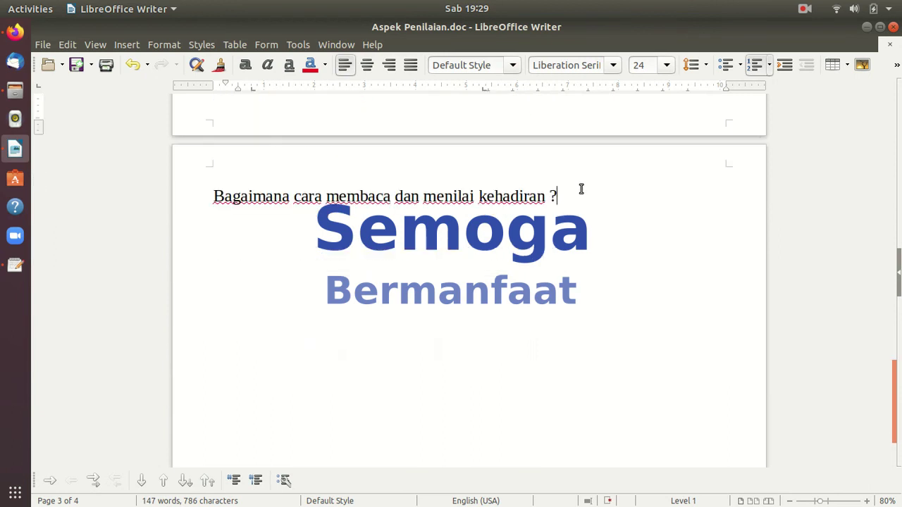
key(Return)
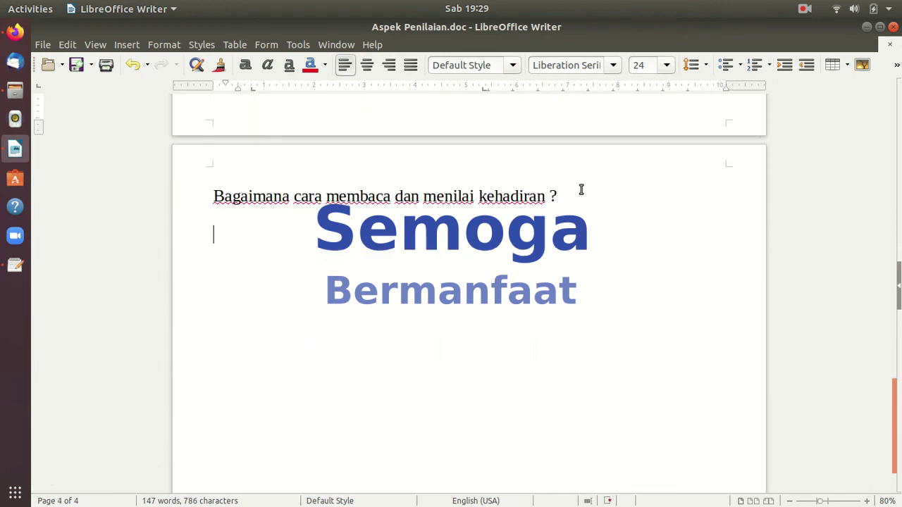
text(Demikian, Terima kasih)
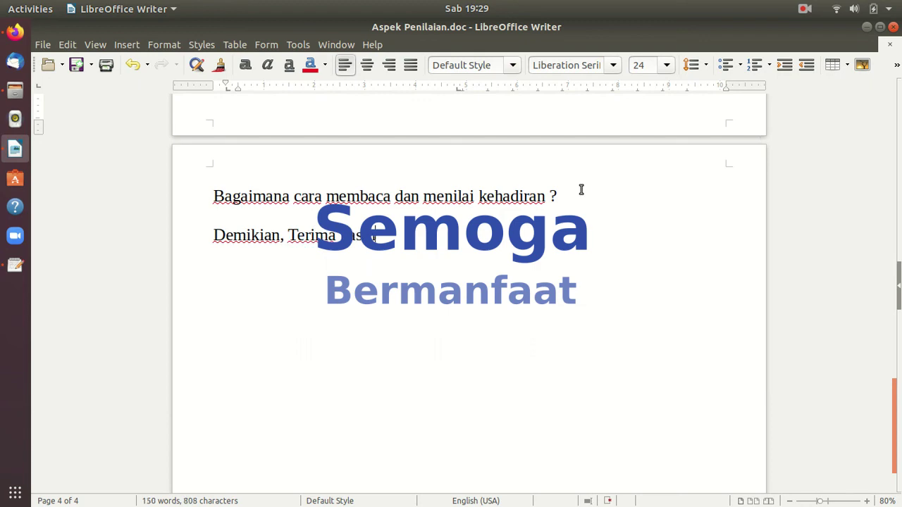
click(806, 10)
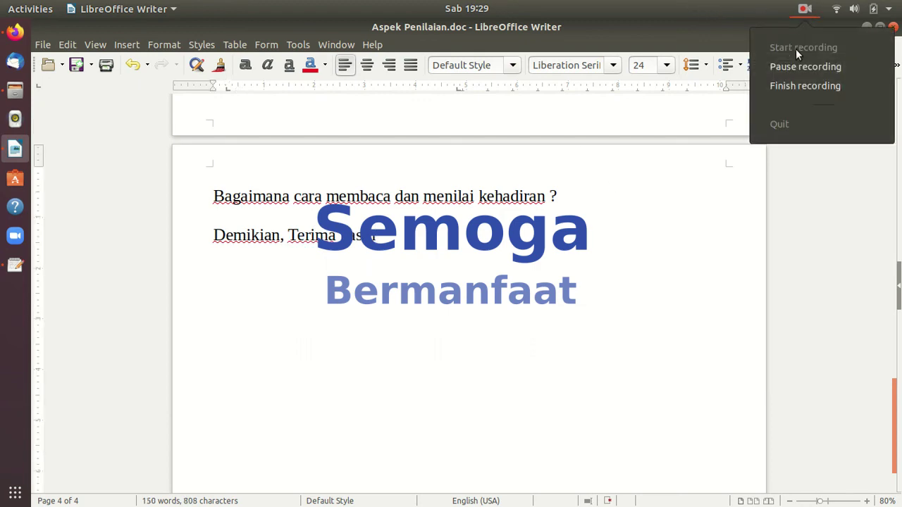